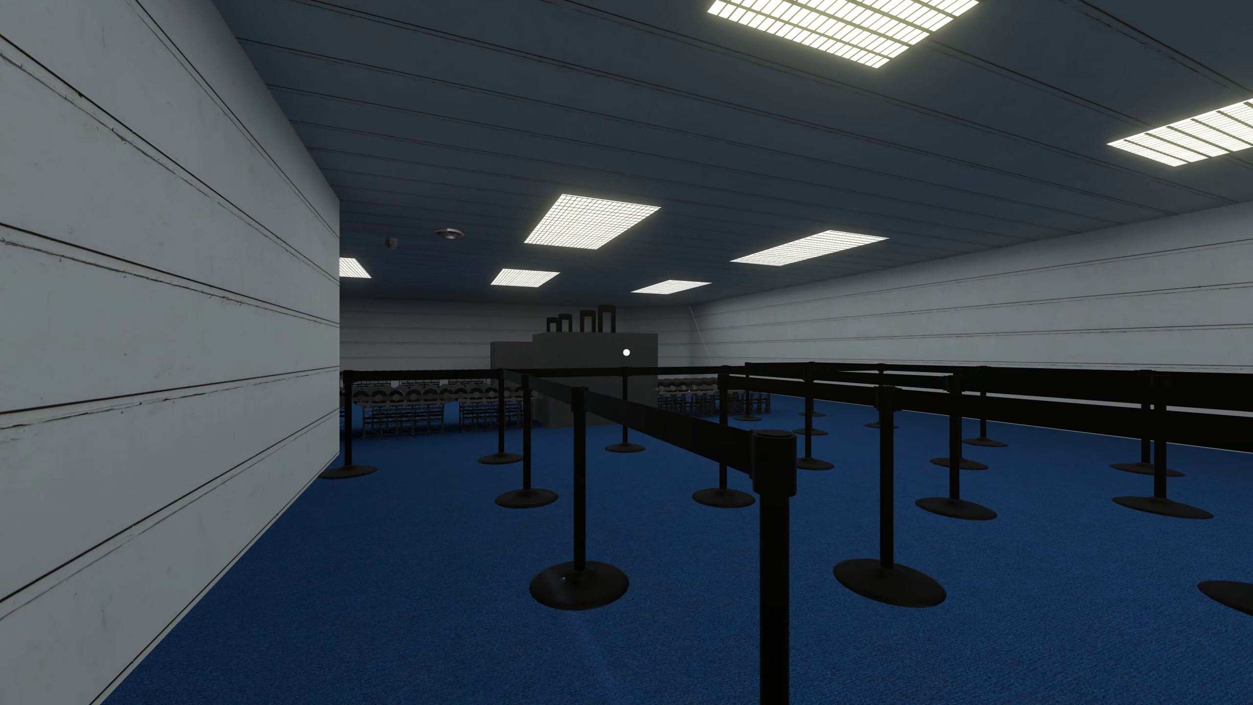
- Walk and turn through the queue barrier hall toward the far and side walls
key(w)
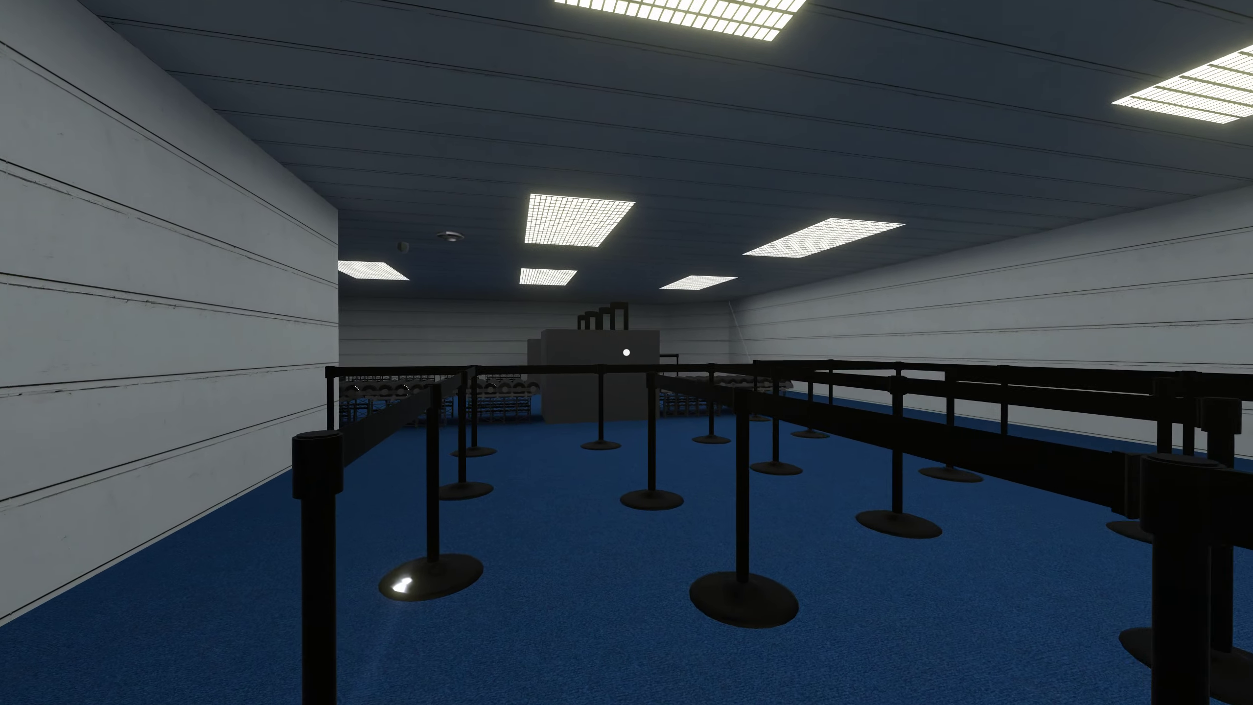
key(w)
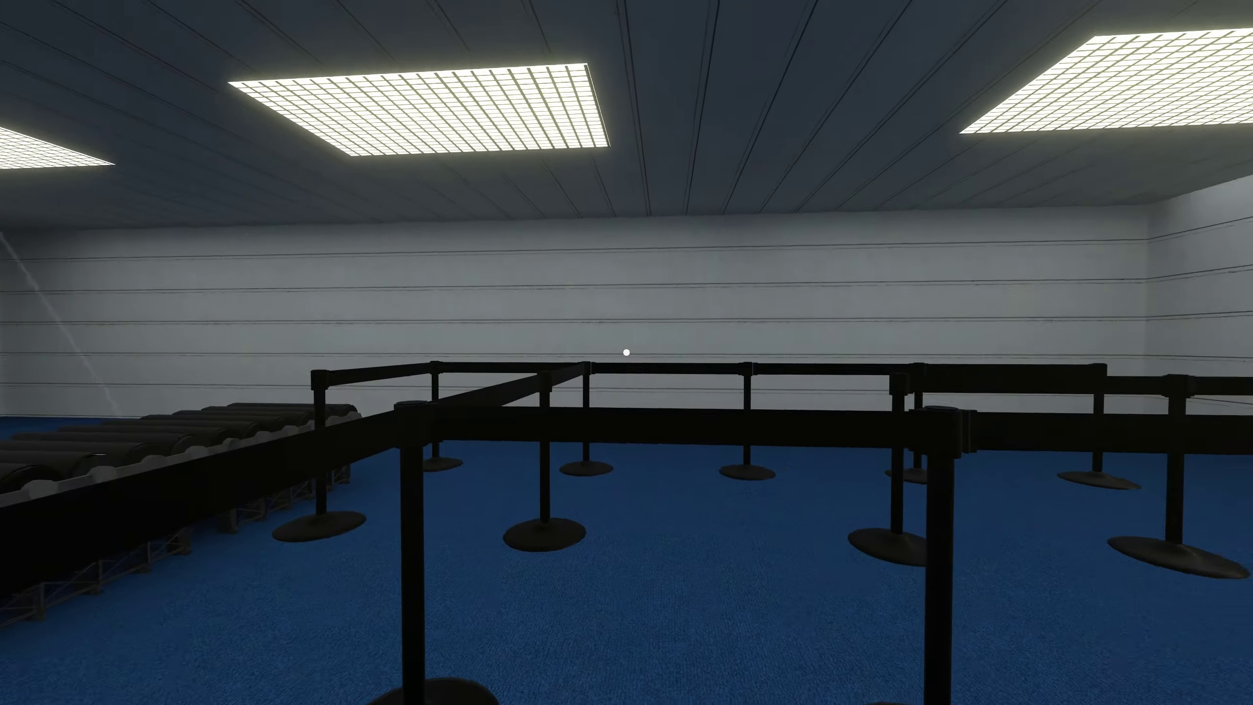
key(w)
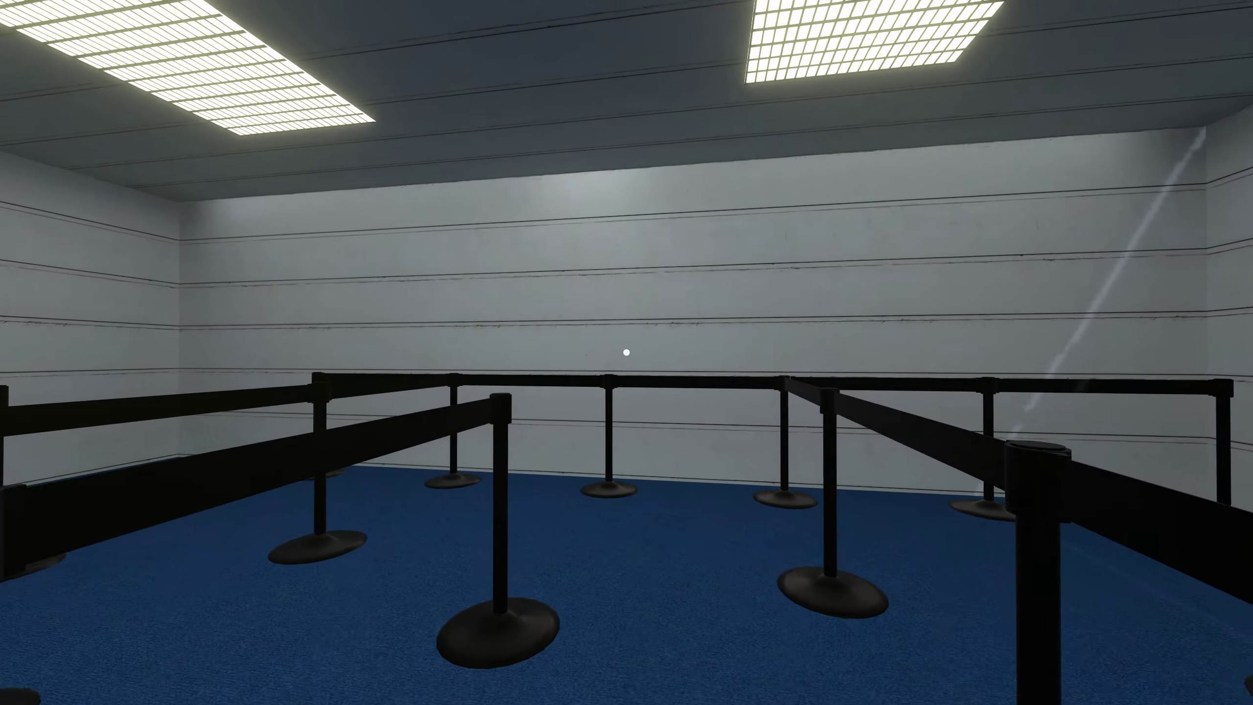
key(w)
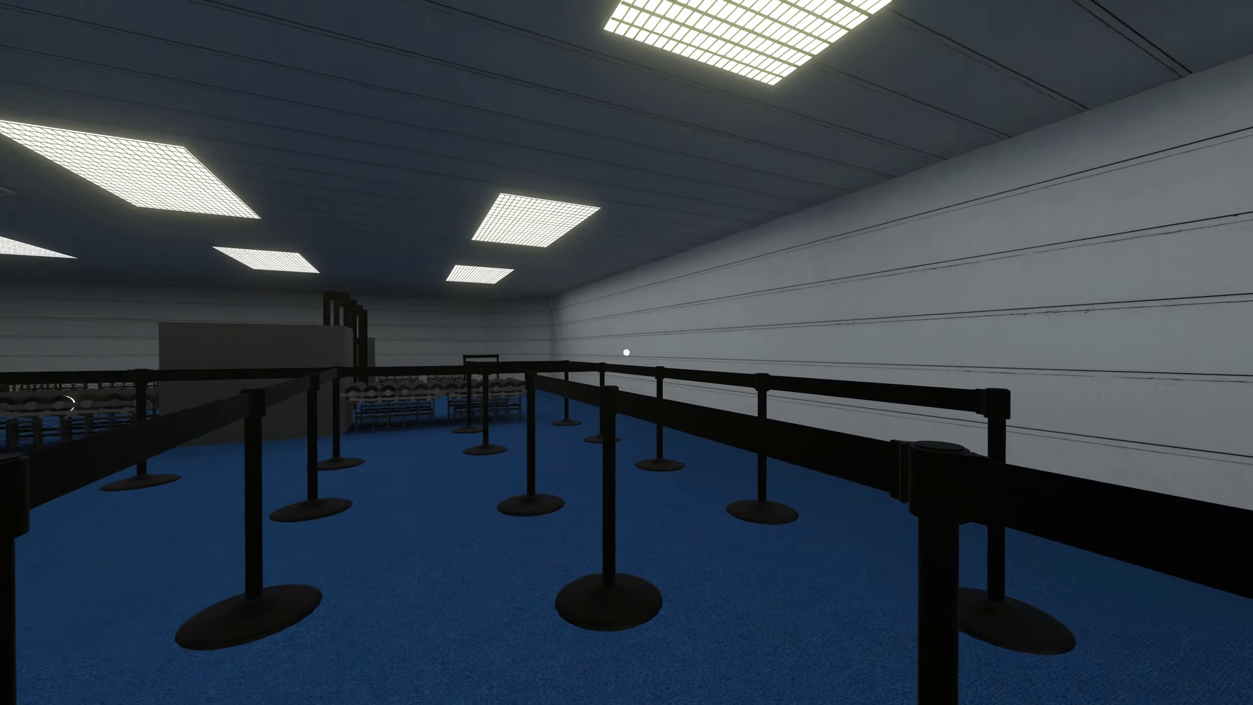
key(w)
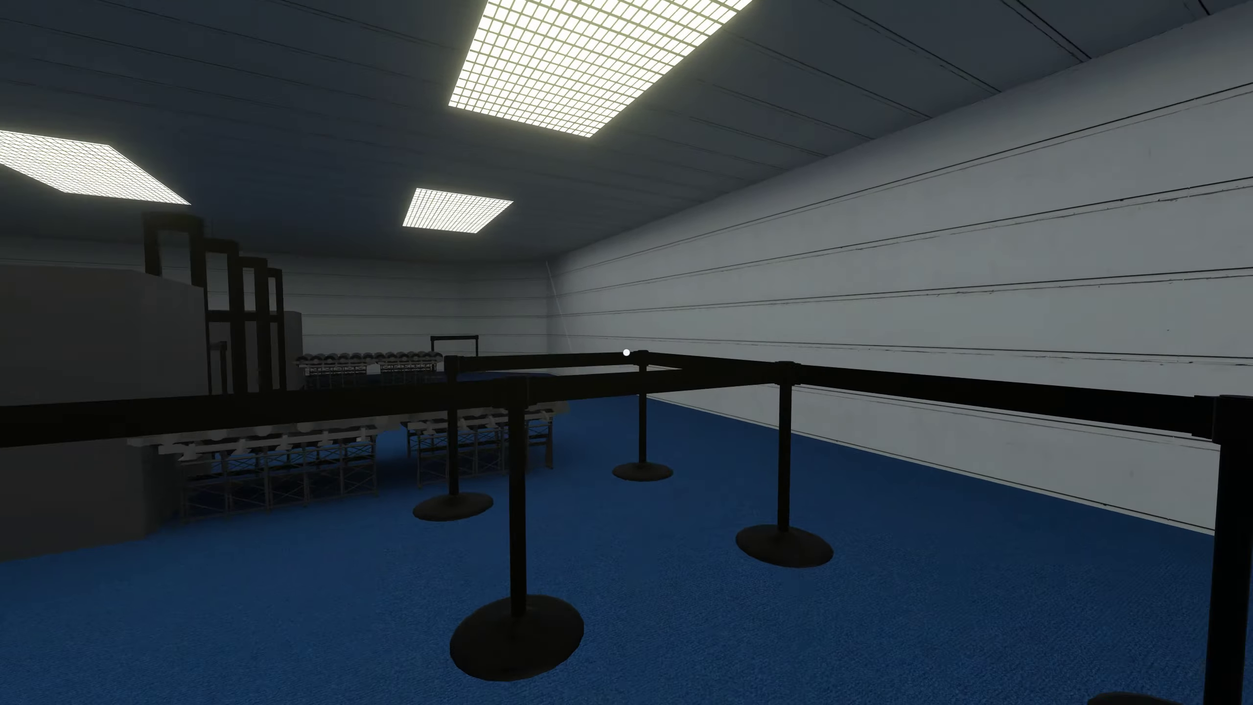
- Walk along the hall to the baggage conveyor and bring up the air ticket's belongings
key(w)
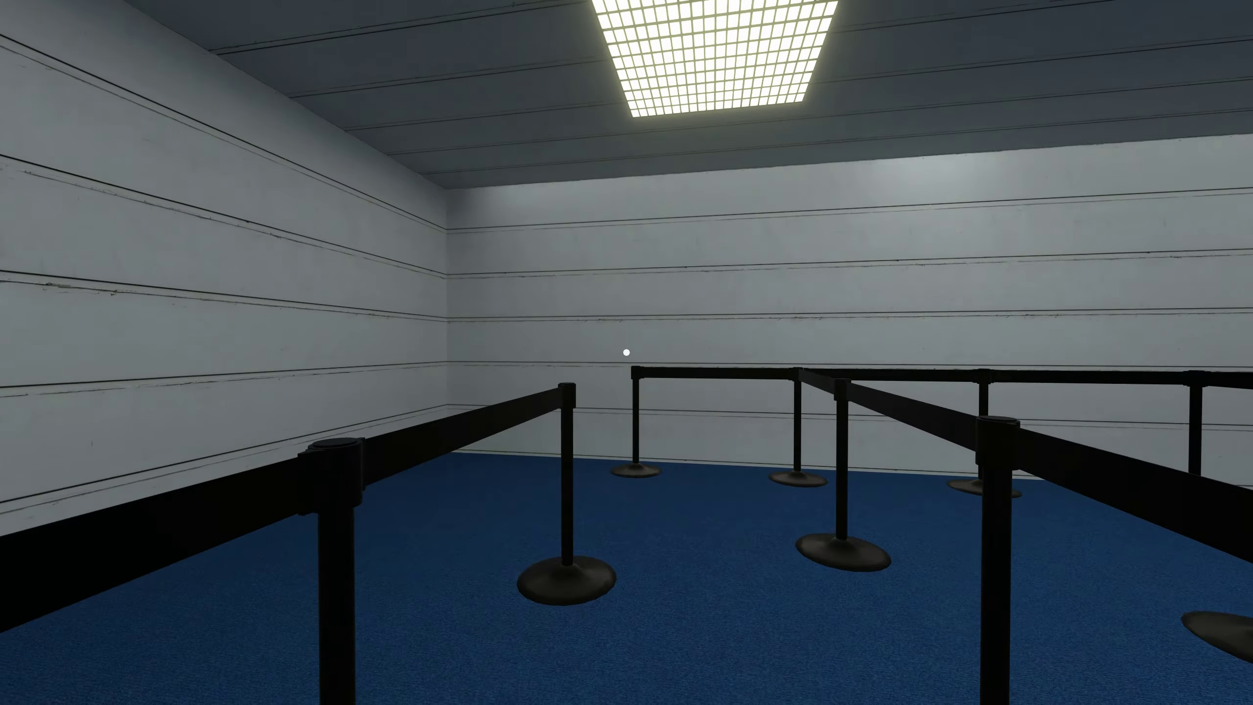
key(w)
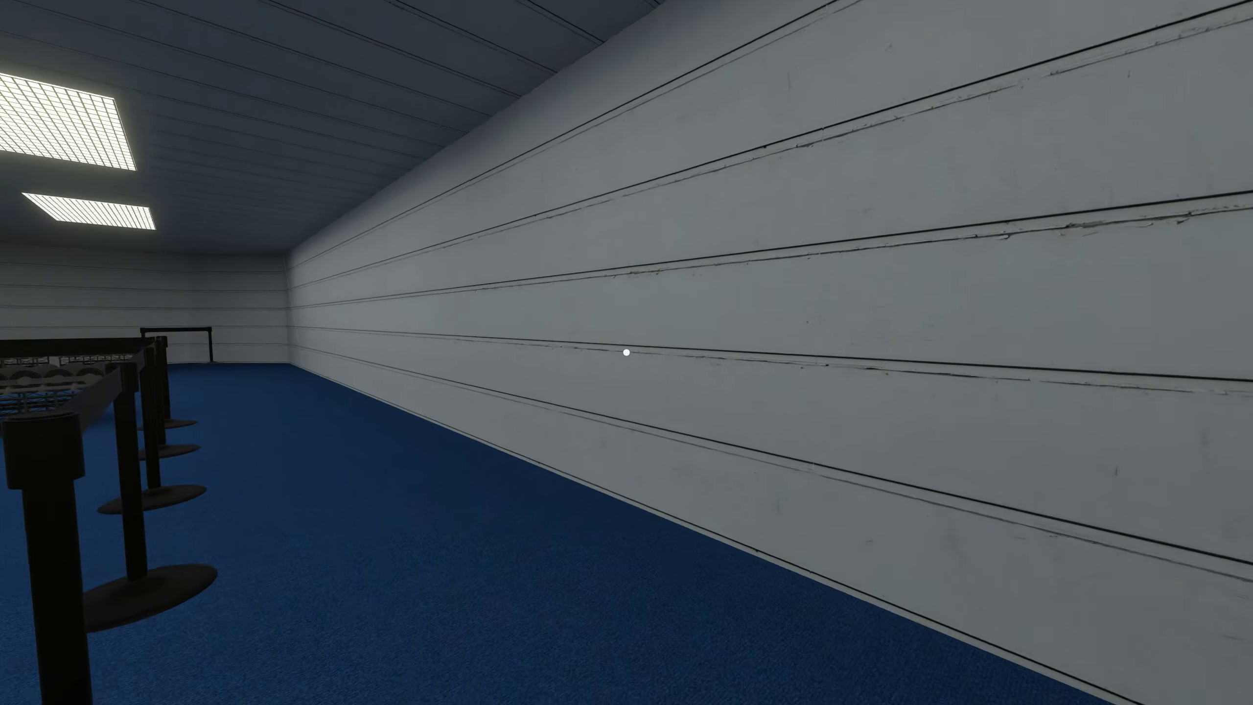
key(w)
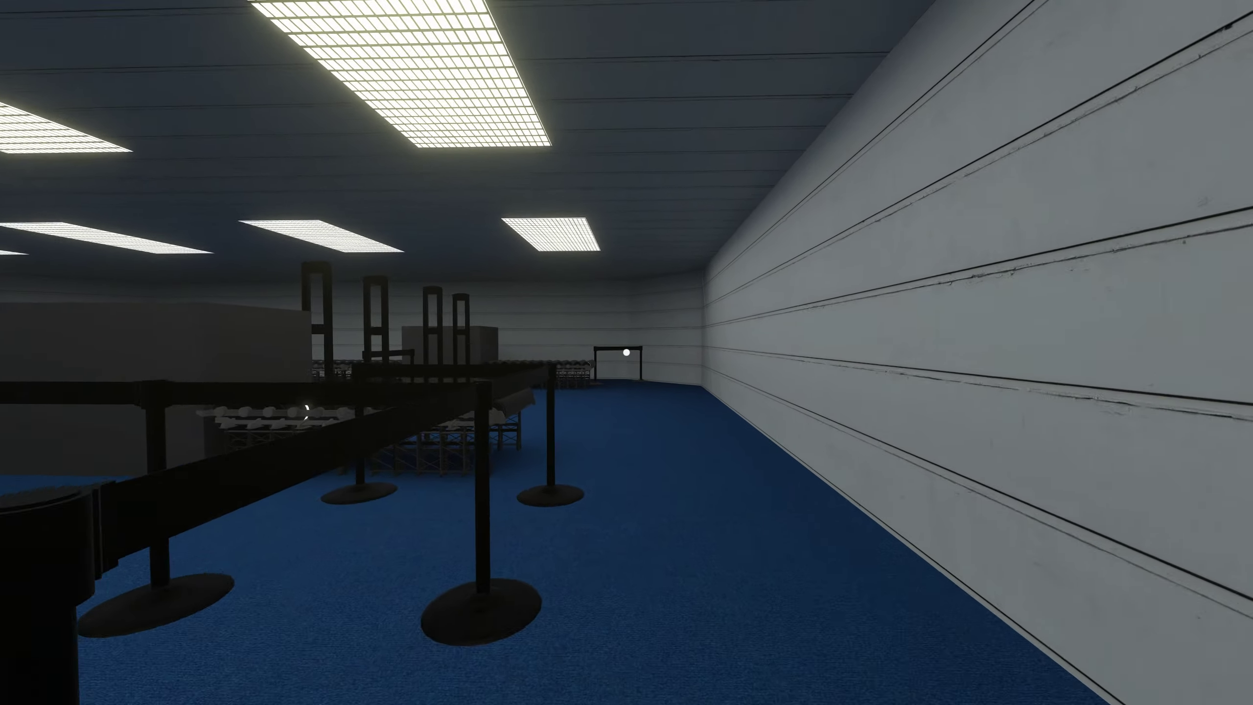
key(w)
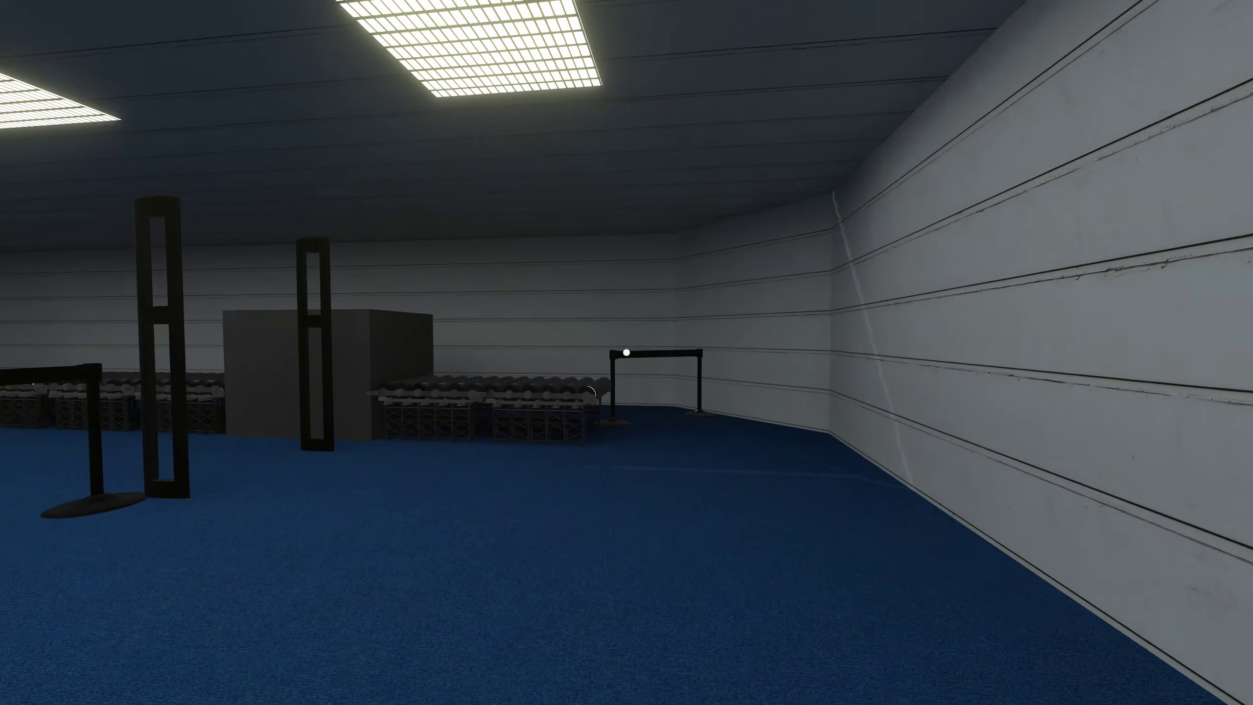
key(w)
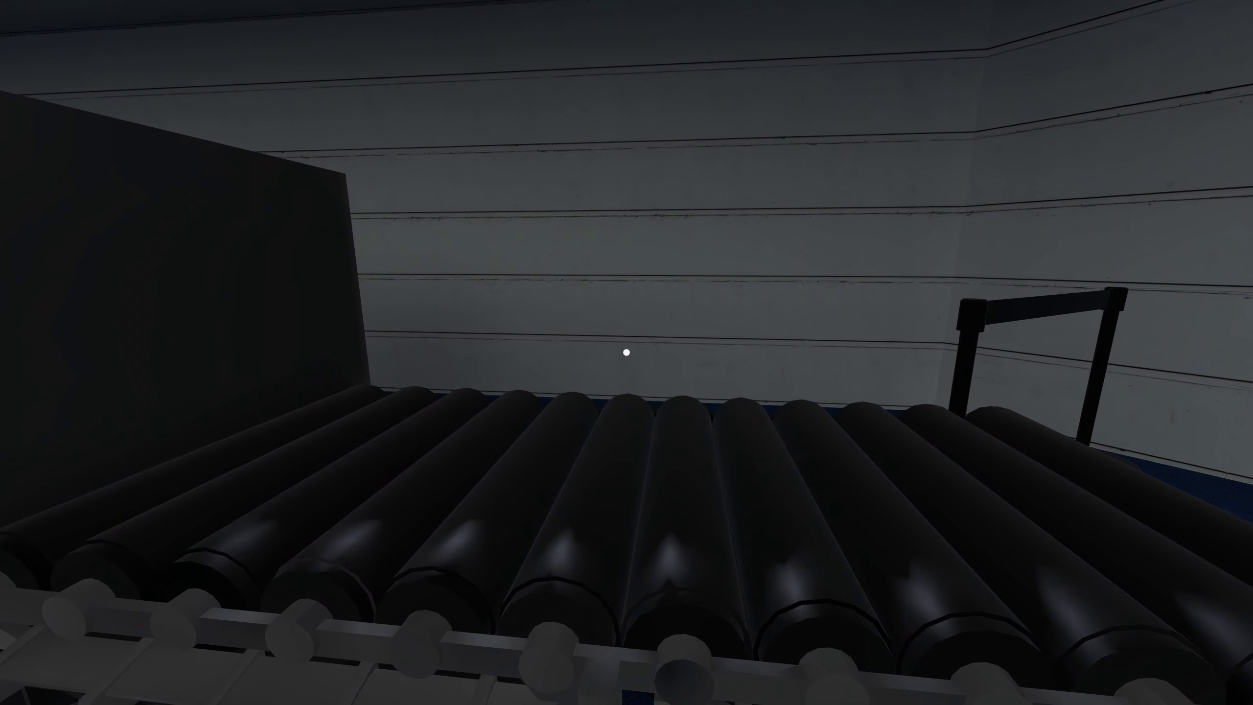
key(Tab)
key(Tab)
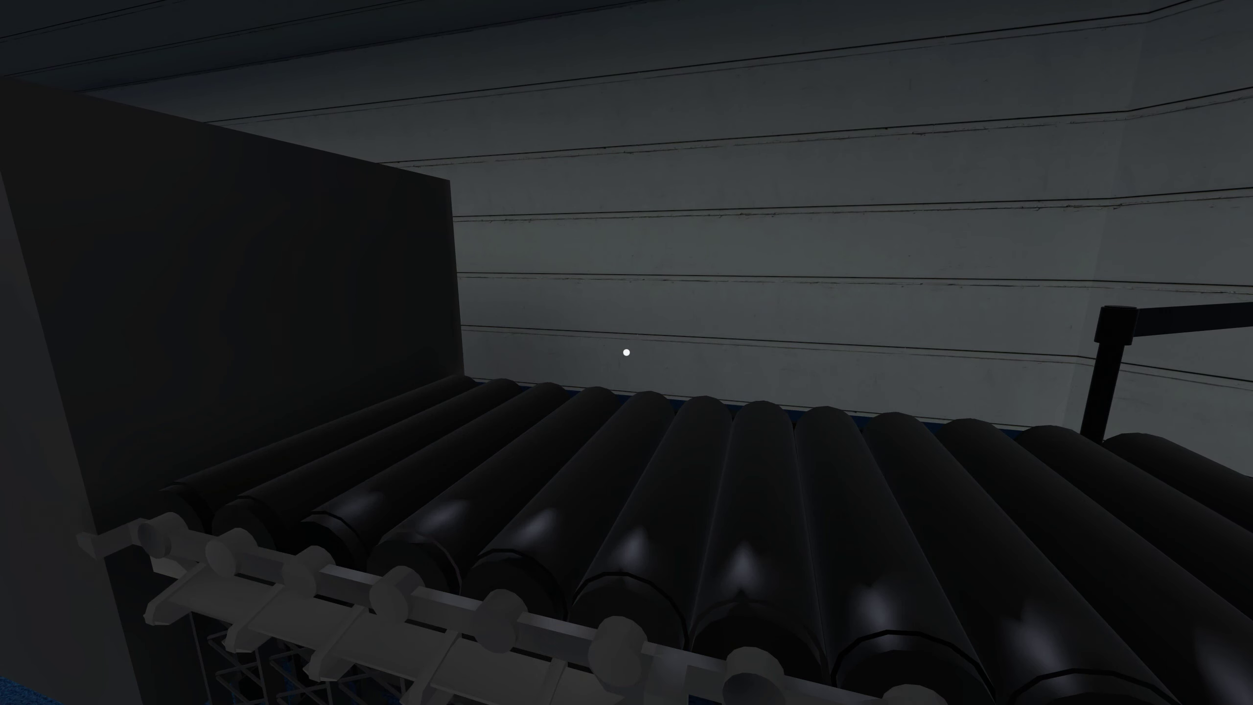
- View the economy air ticket showing gate T5-01, seat 22F and two belongings
key(Tab)
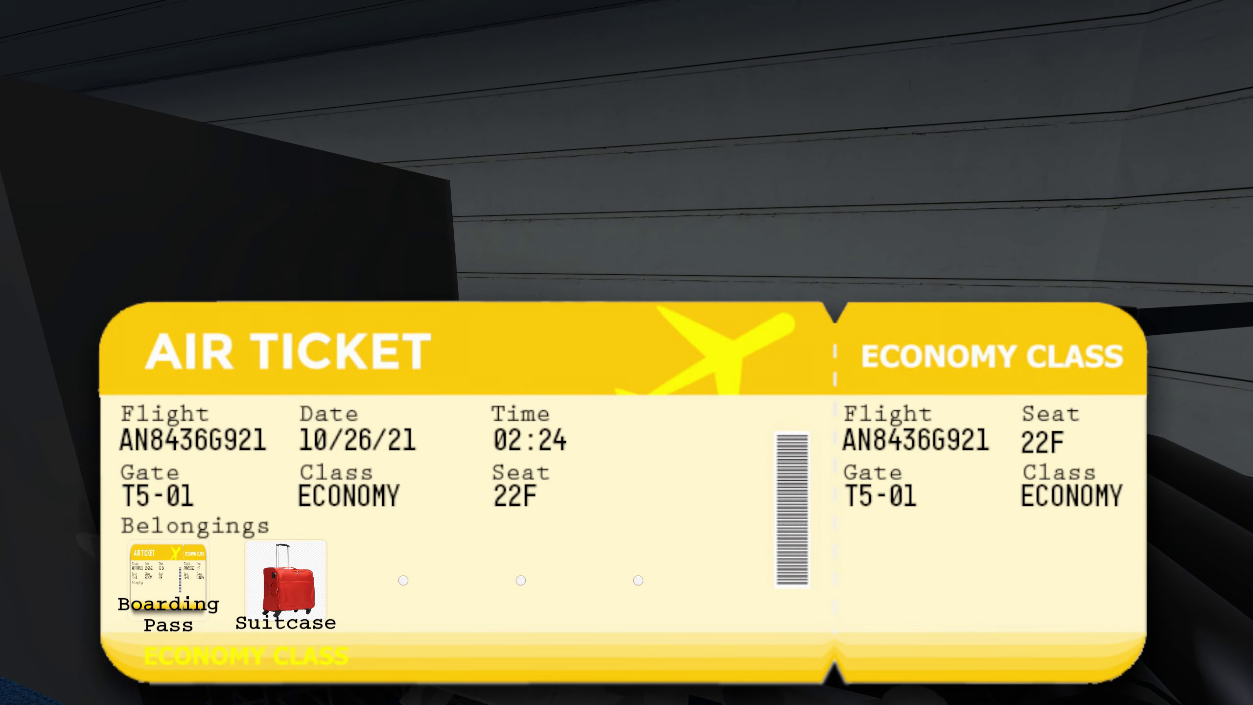
key(Tab)
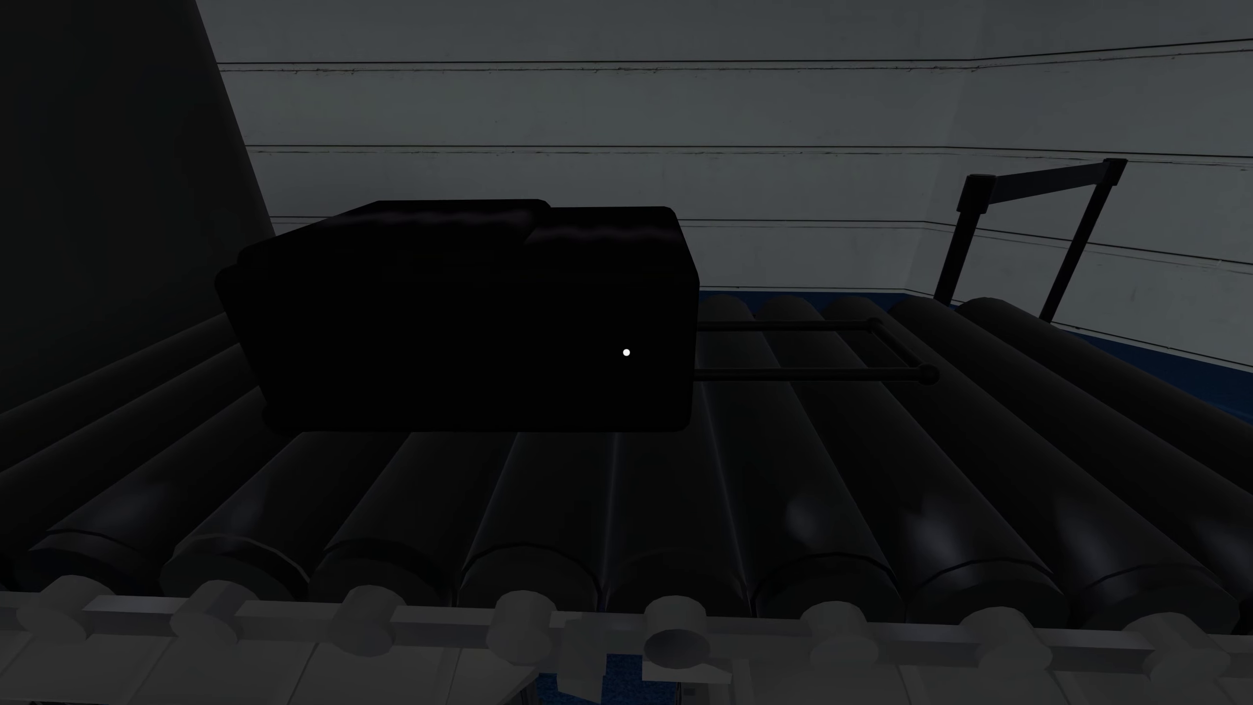
- Back away from the suitcase on the belt and walk through the metal detector
key(s)
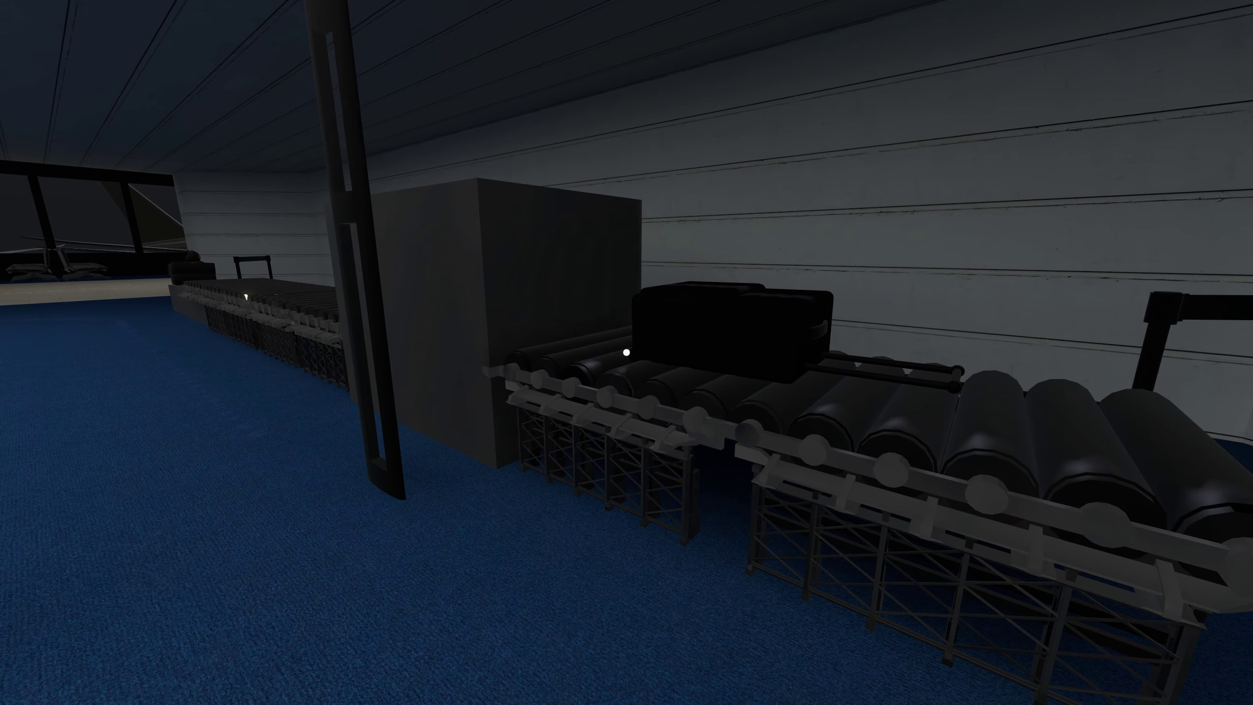
key(s)
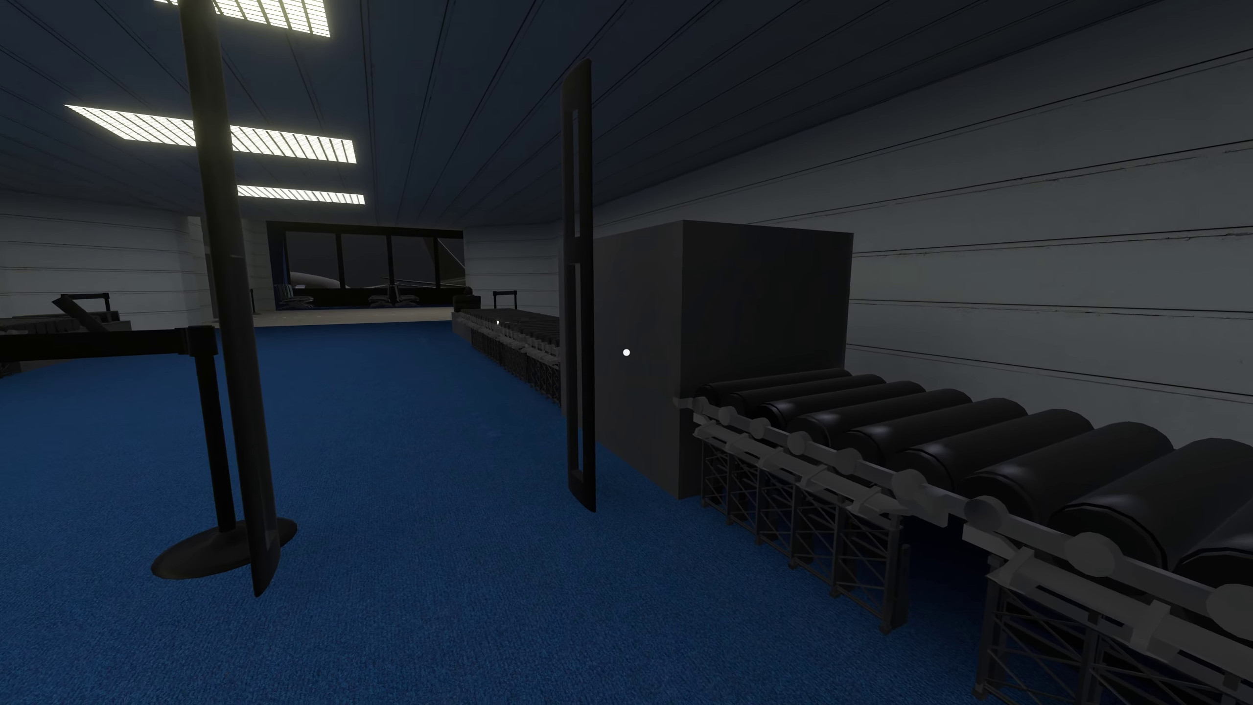
key(w)
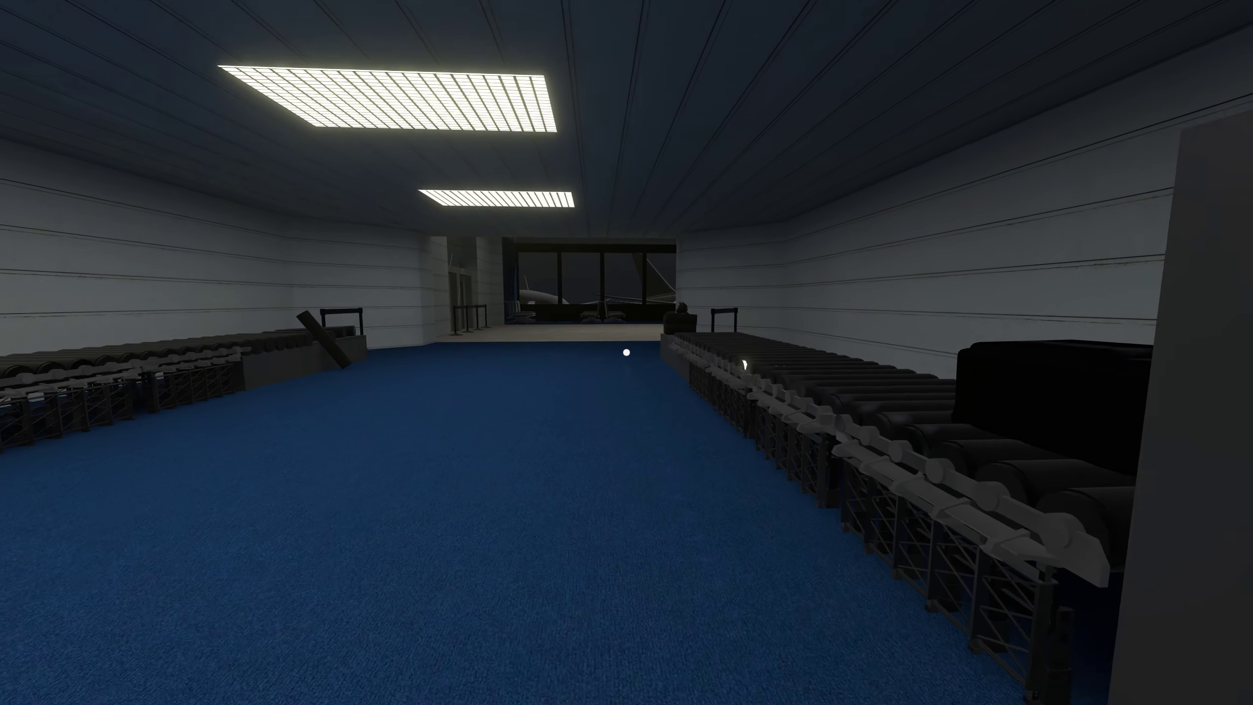
key(w)
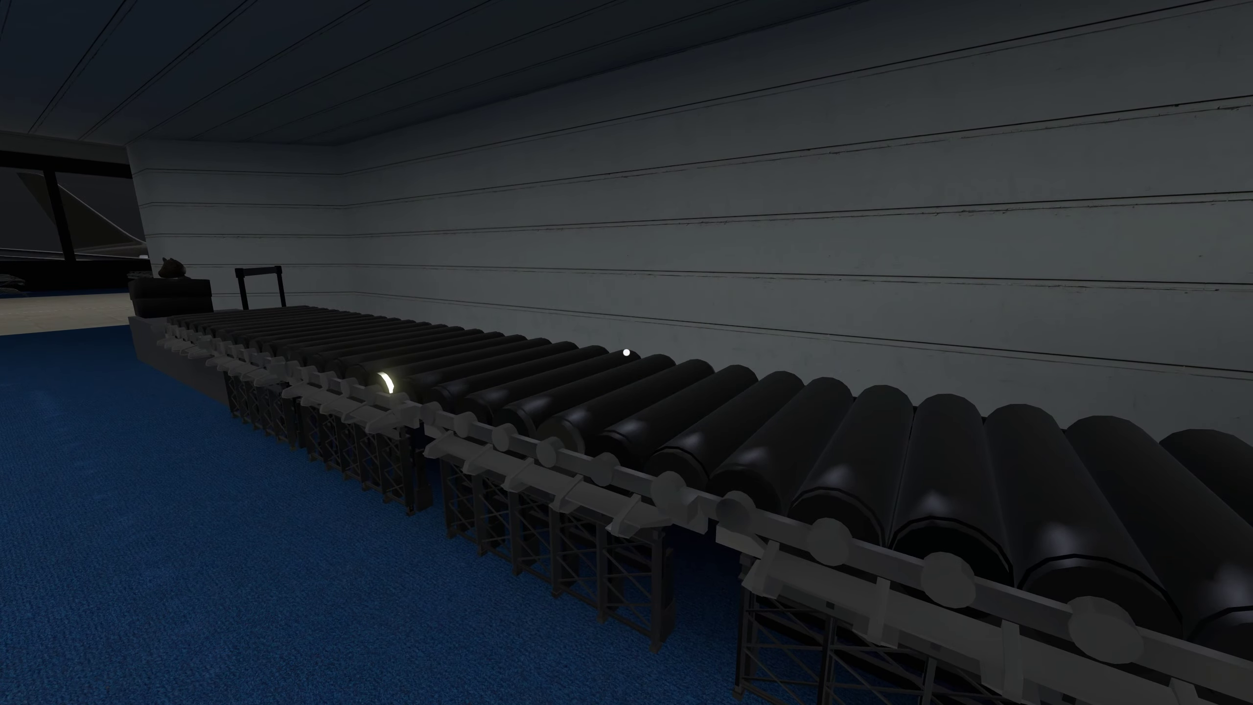
key(w)
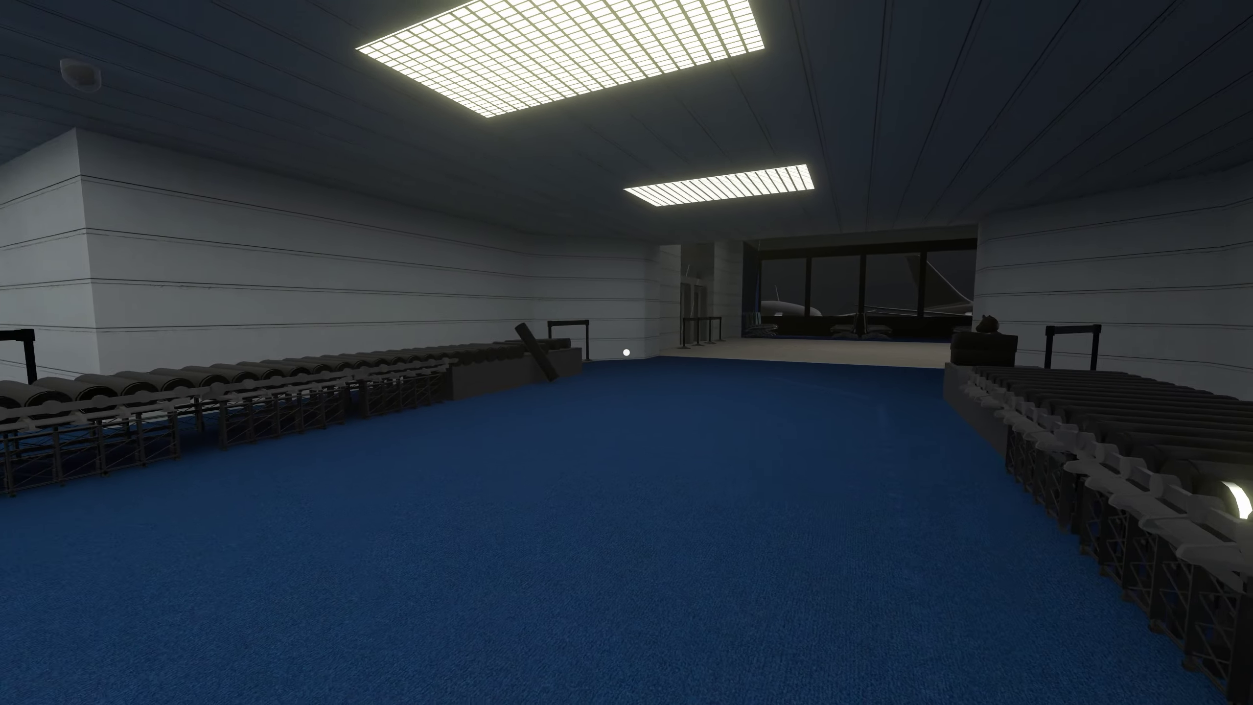
- Follow the conveyor to its end and approach the boxed teddy bear
key(a)
key(w)
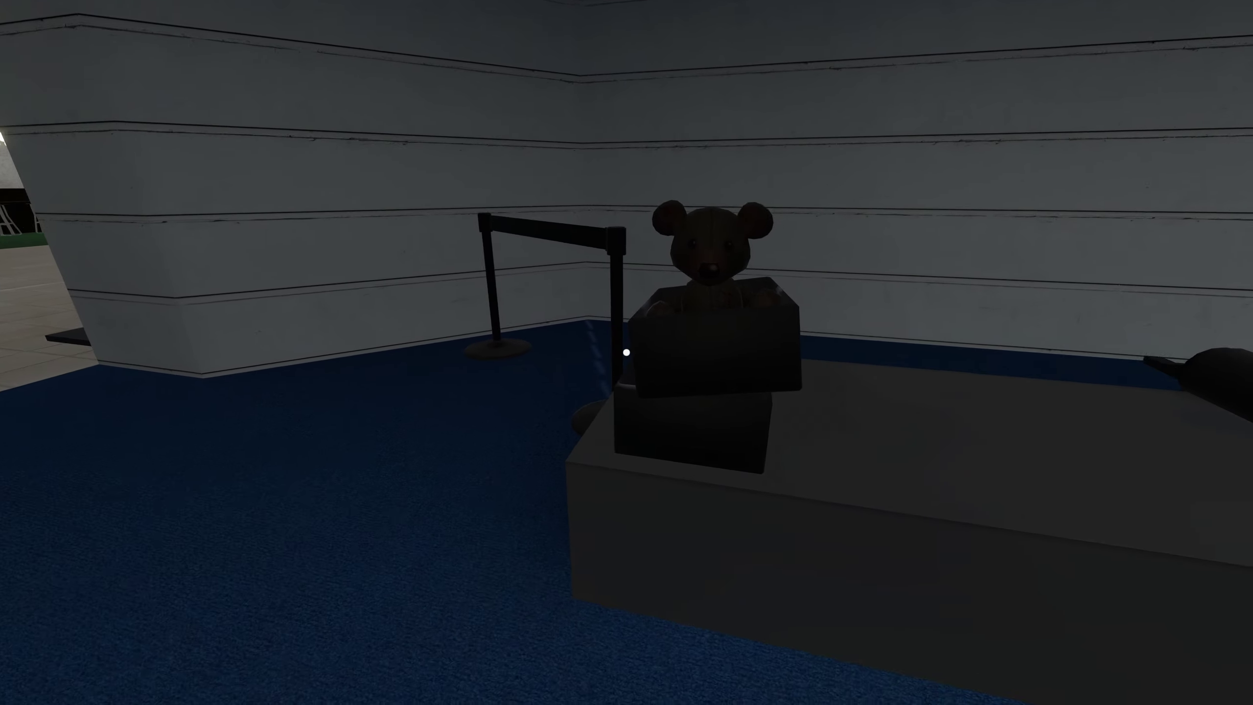
key(w)
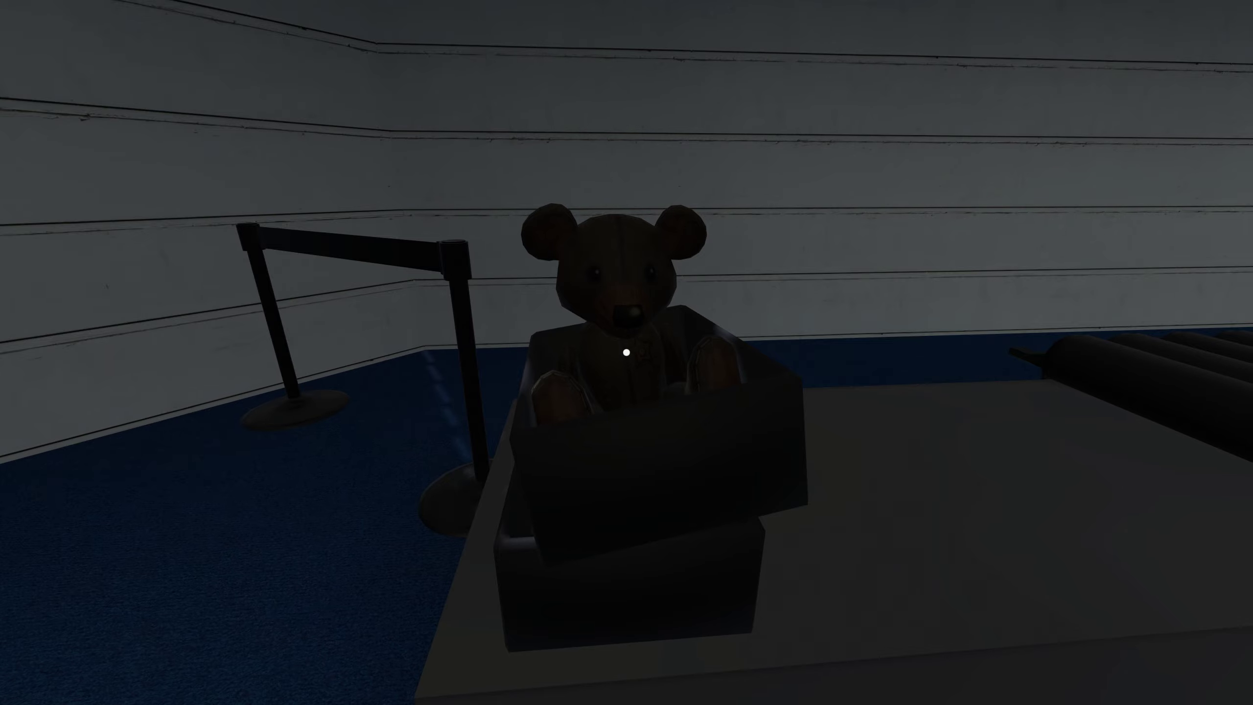
key(s)
- Walk into the terminal hall, viewing the flight board, the café and the gift shop direction
key(w)
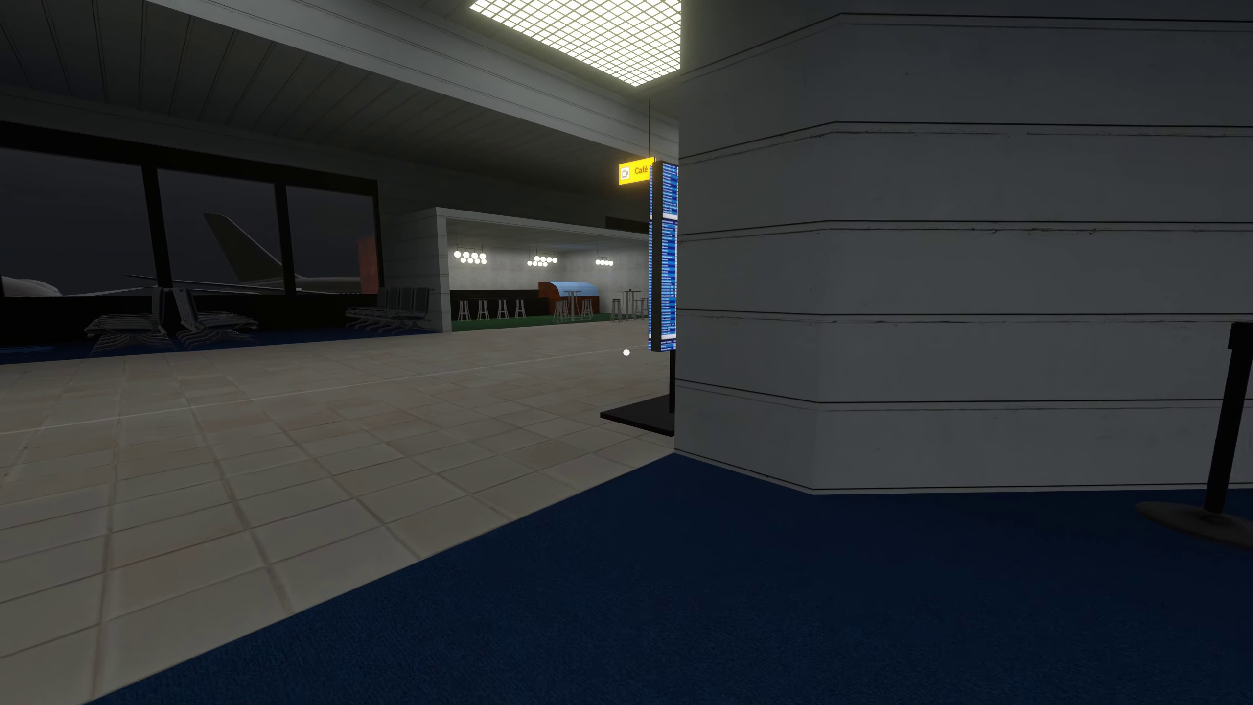
key(s)
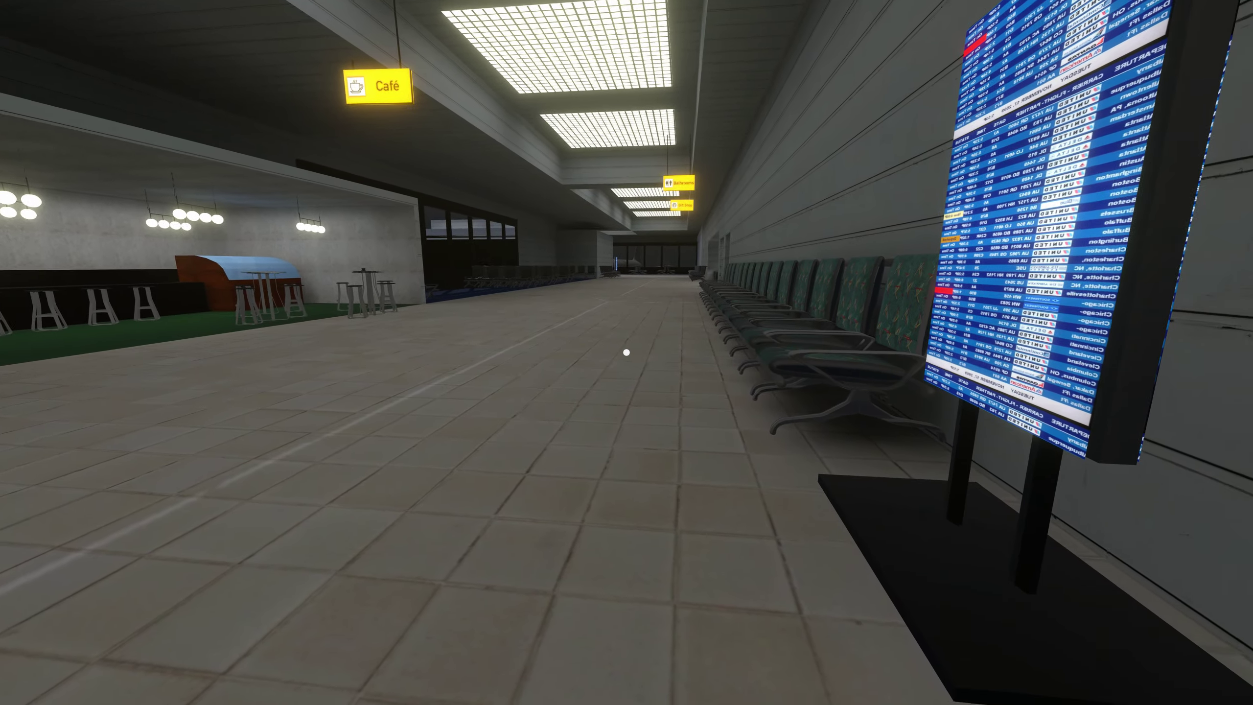
drag(626, 352, 881, 352)
key(w)
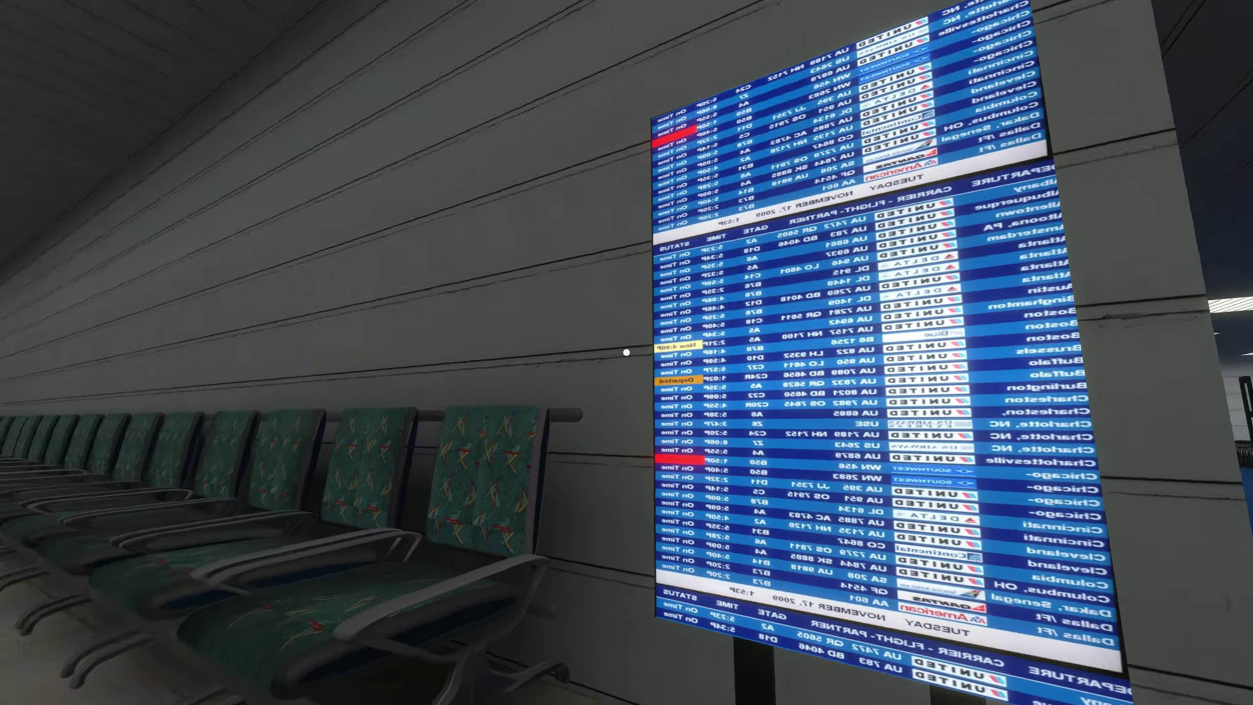
drag(626, 352, 294, 353)
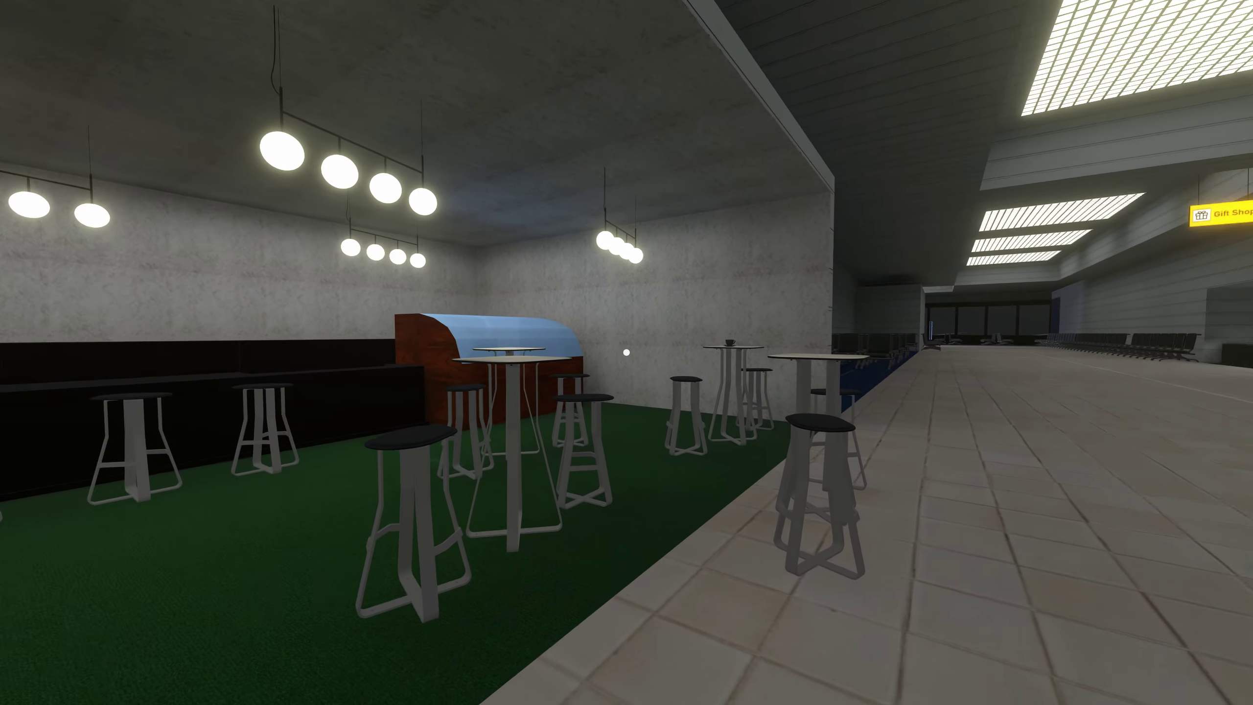
drag(626, 353, 881, 353)
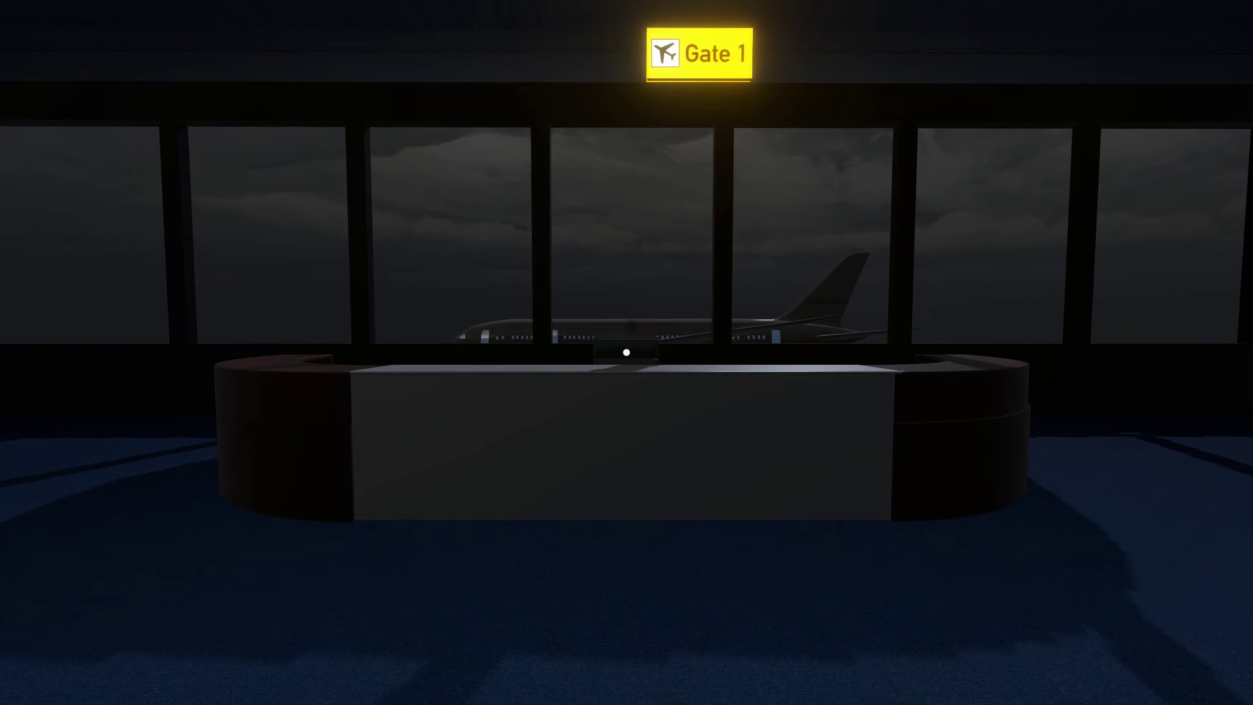
- Show the ticket at the Gate 1 counter, then view the planes from the windows
key(e)
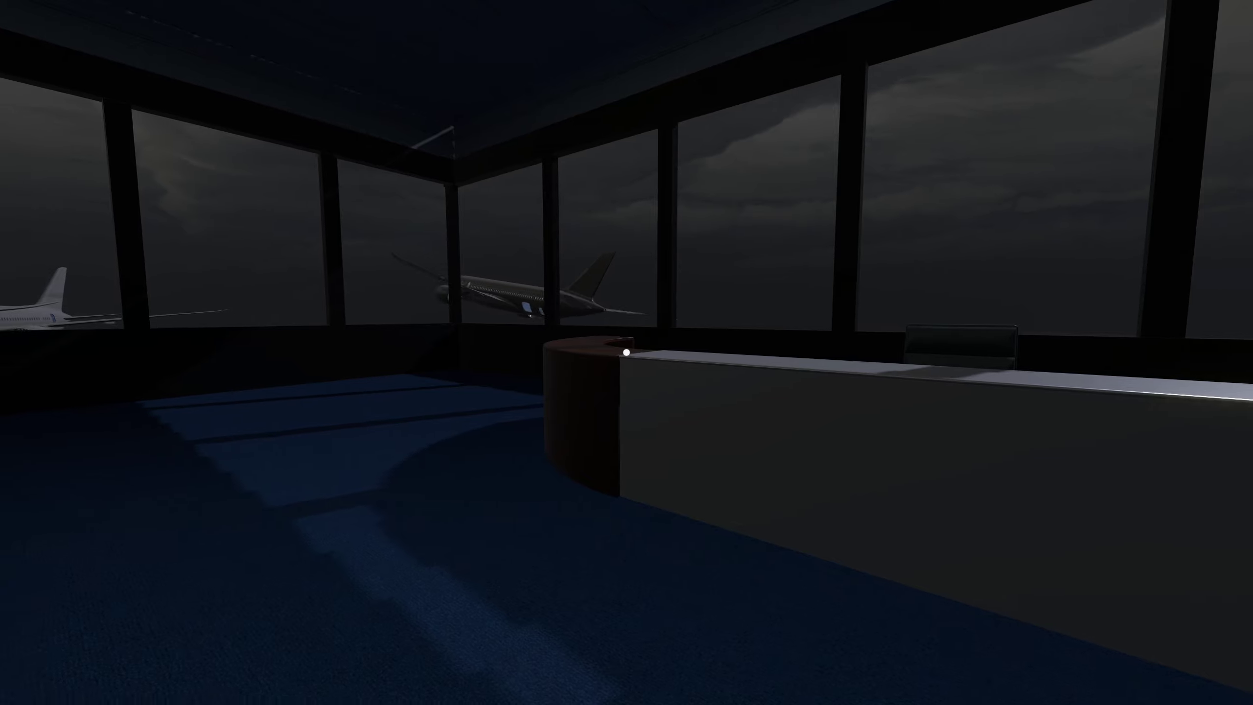
key(a)
key(w)
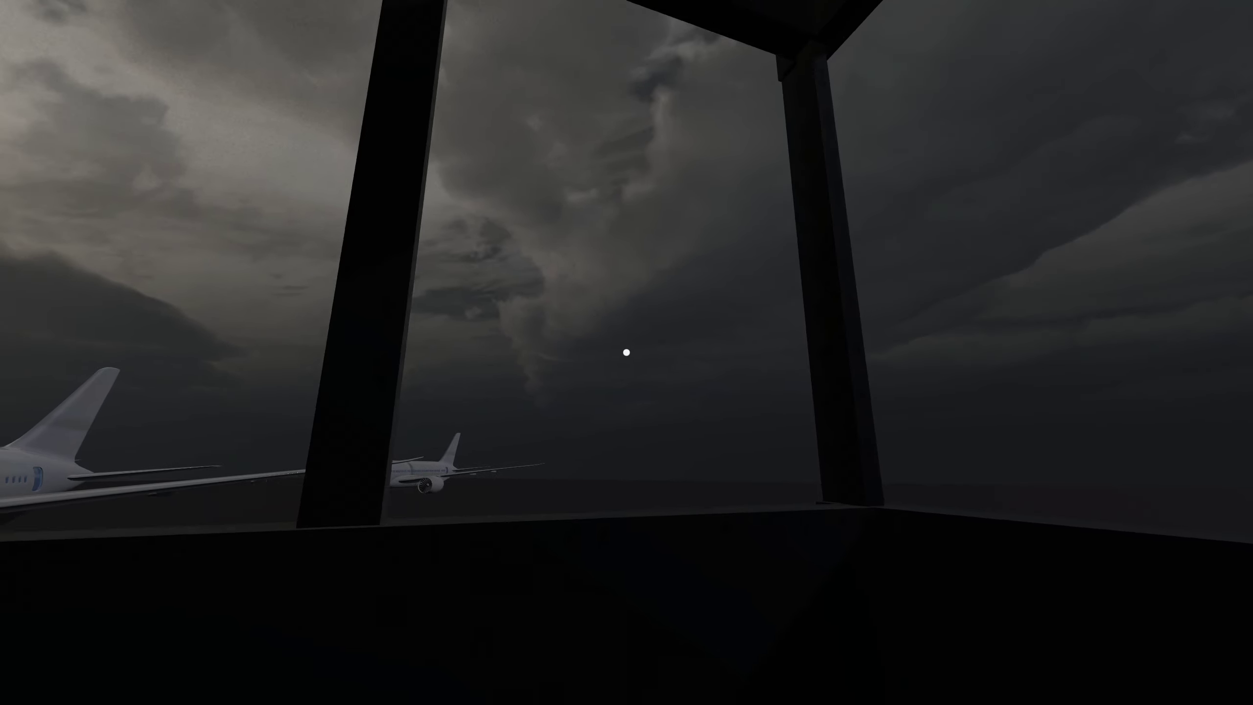
key(a)
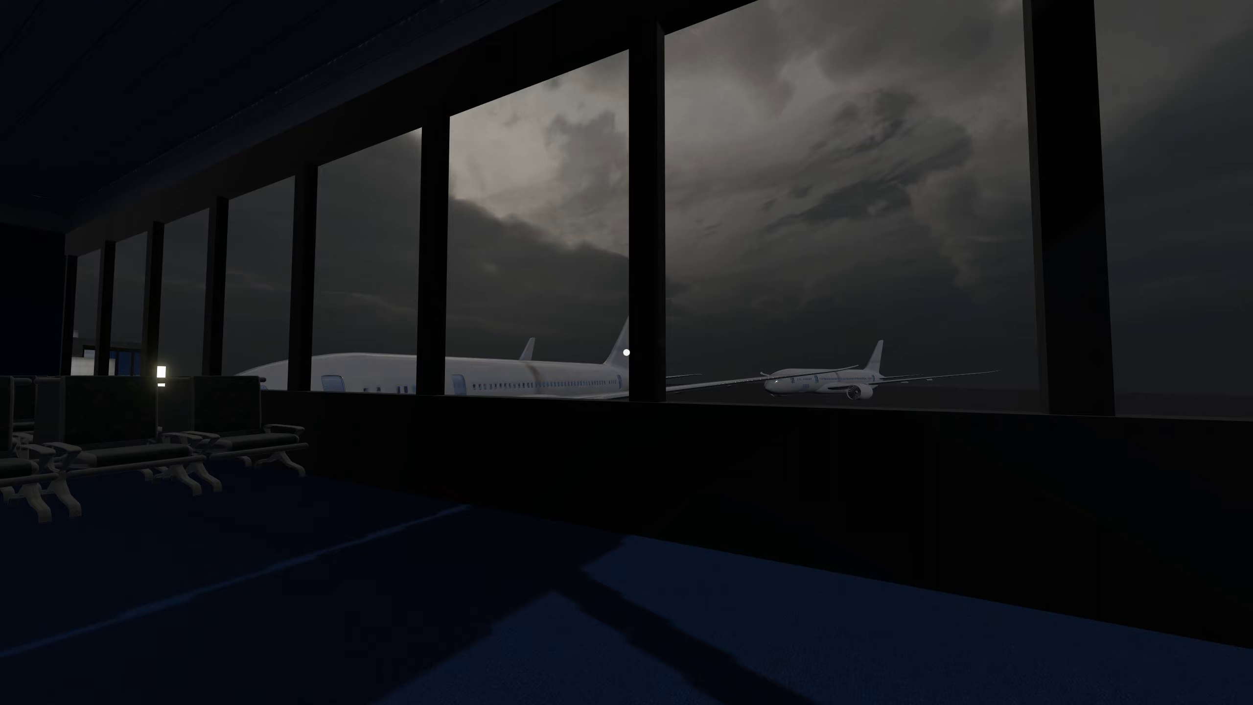
key(w)
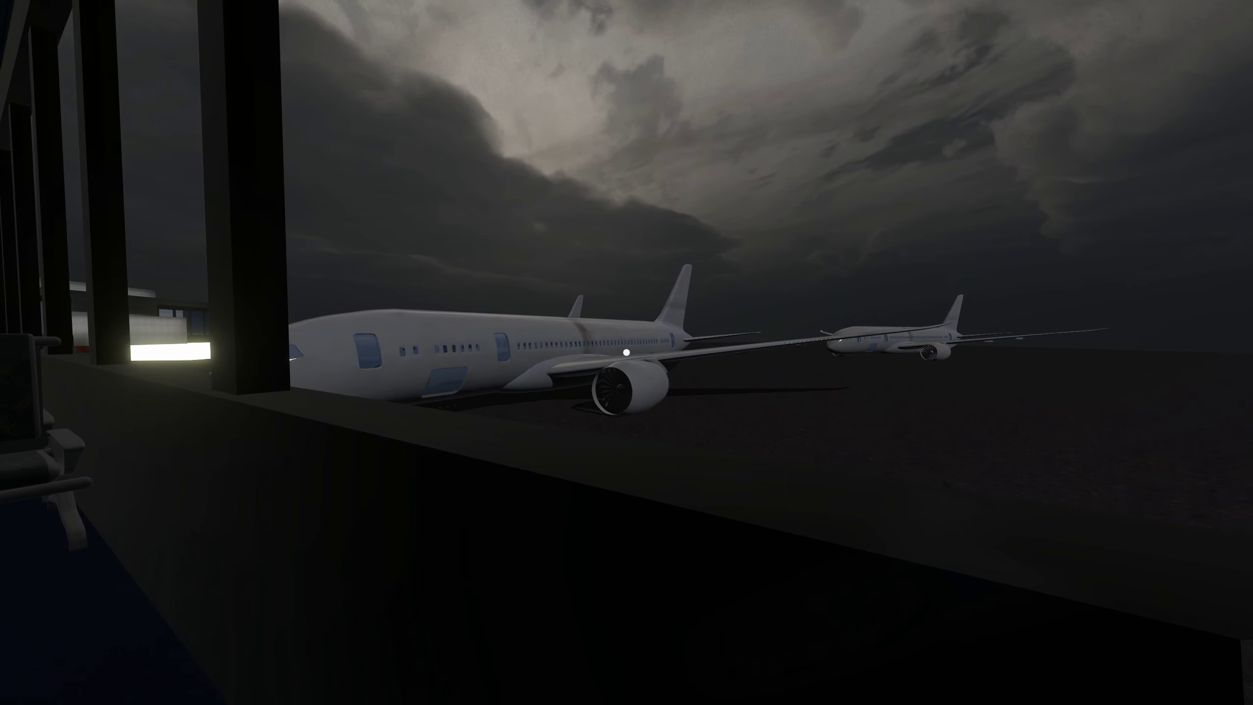
- Walk through the benches to the teddy bear on a seat and step back
key(Left)
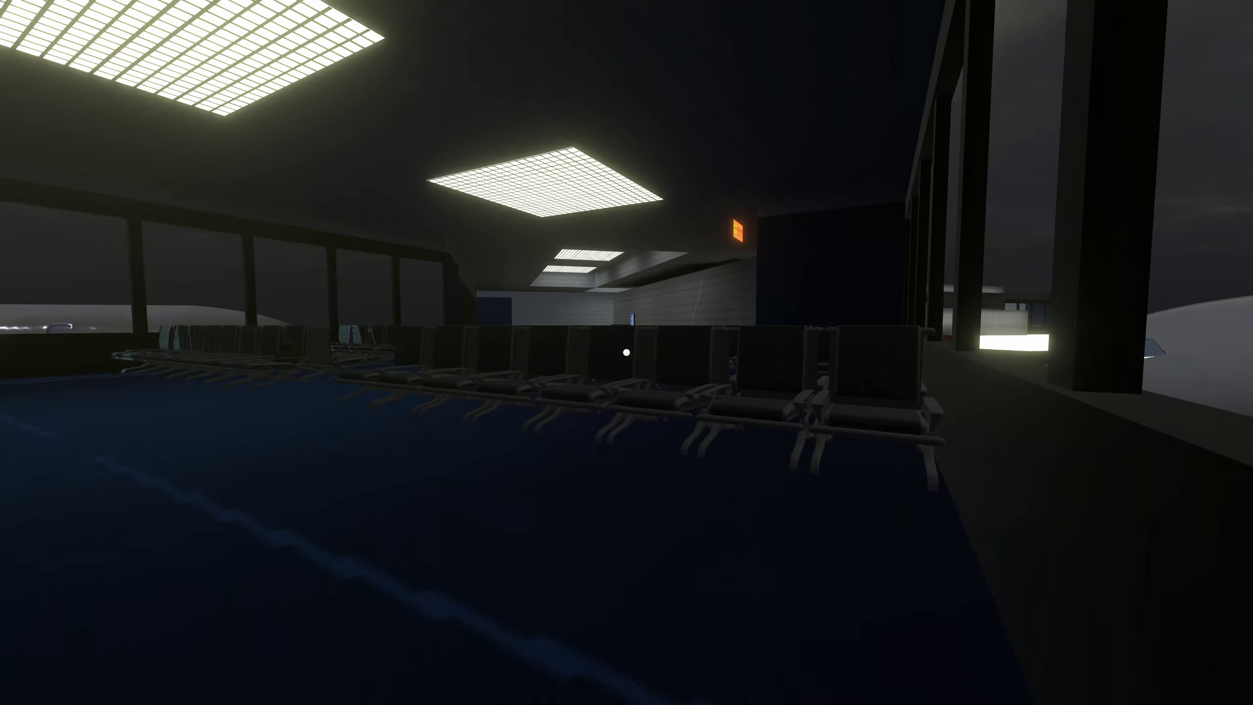
key(w)
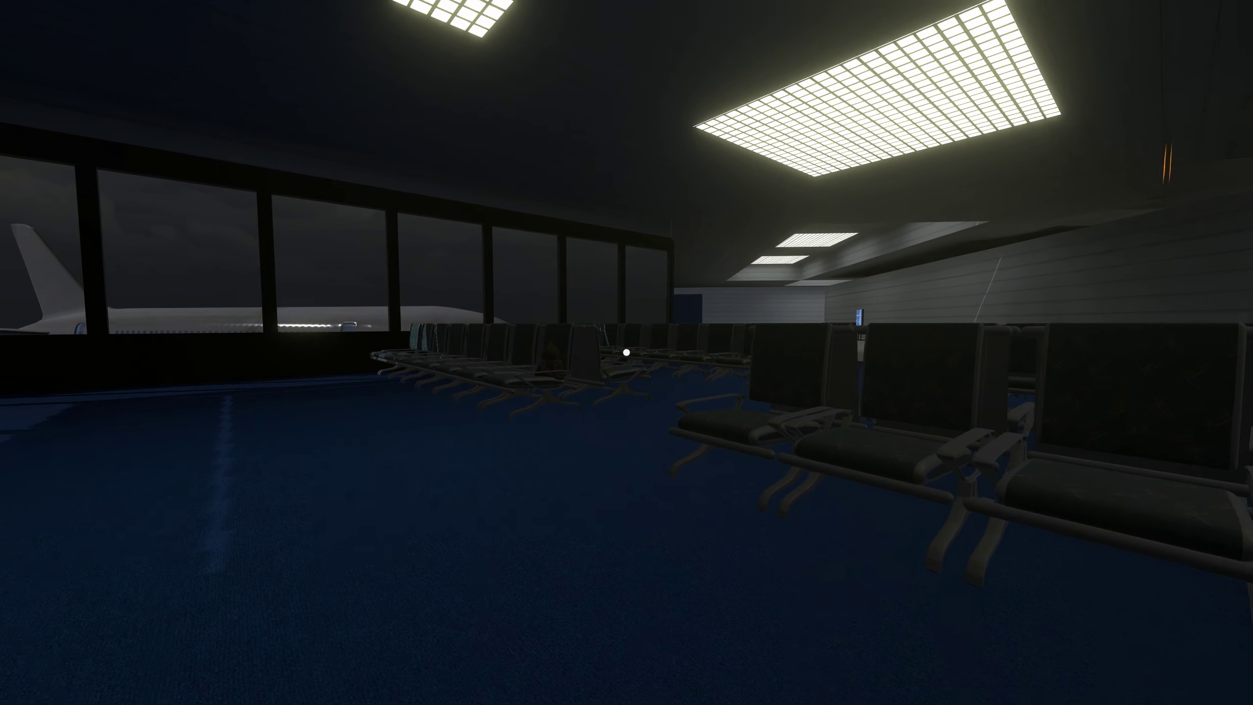
key(w)
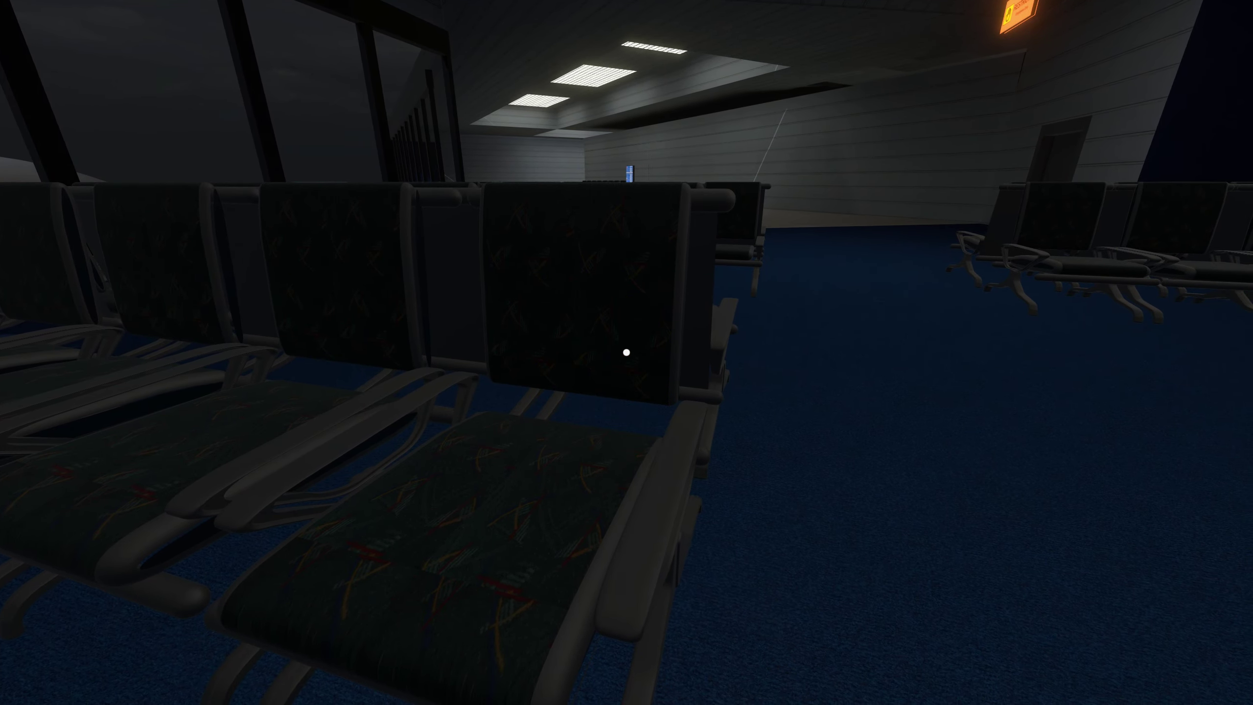
key(s)
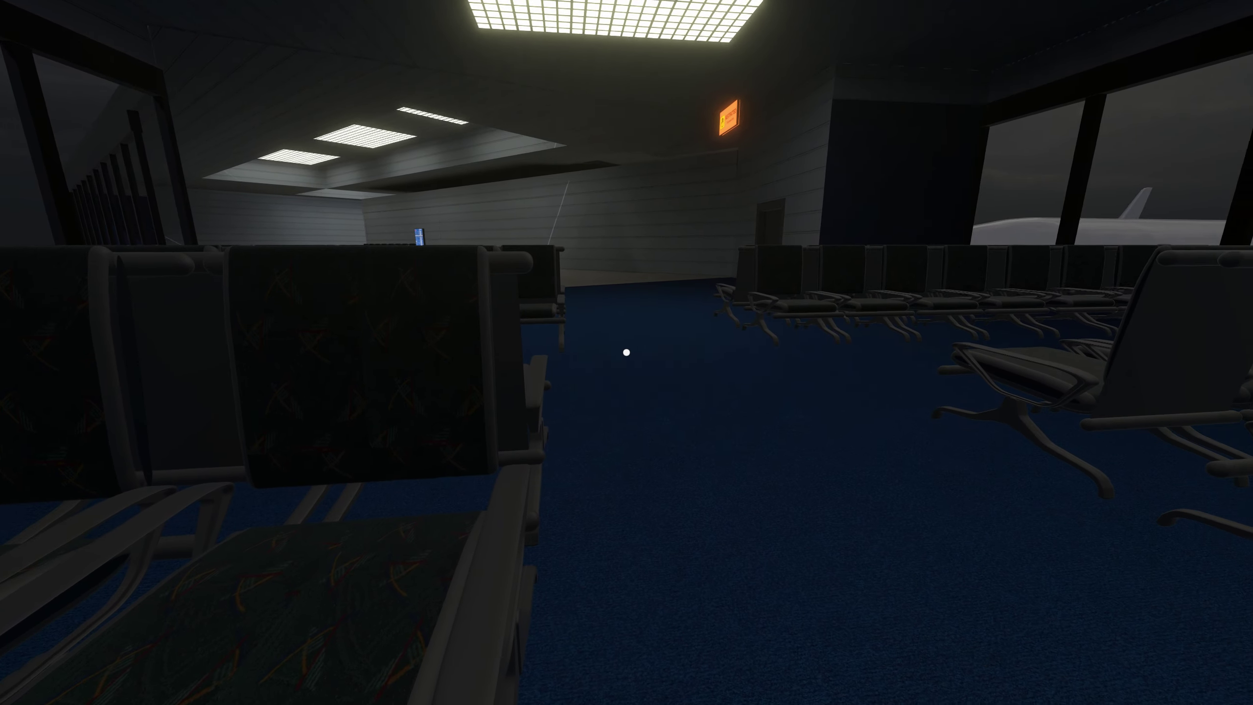
key(s)
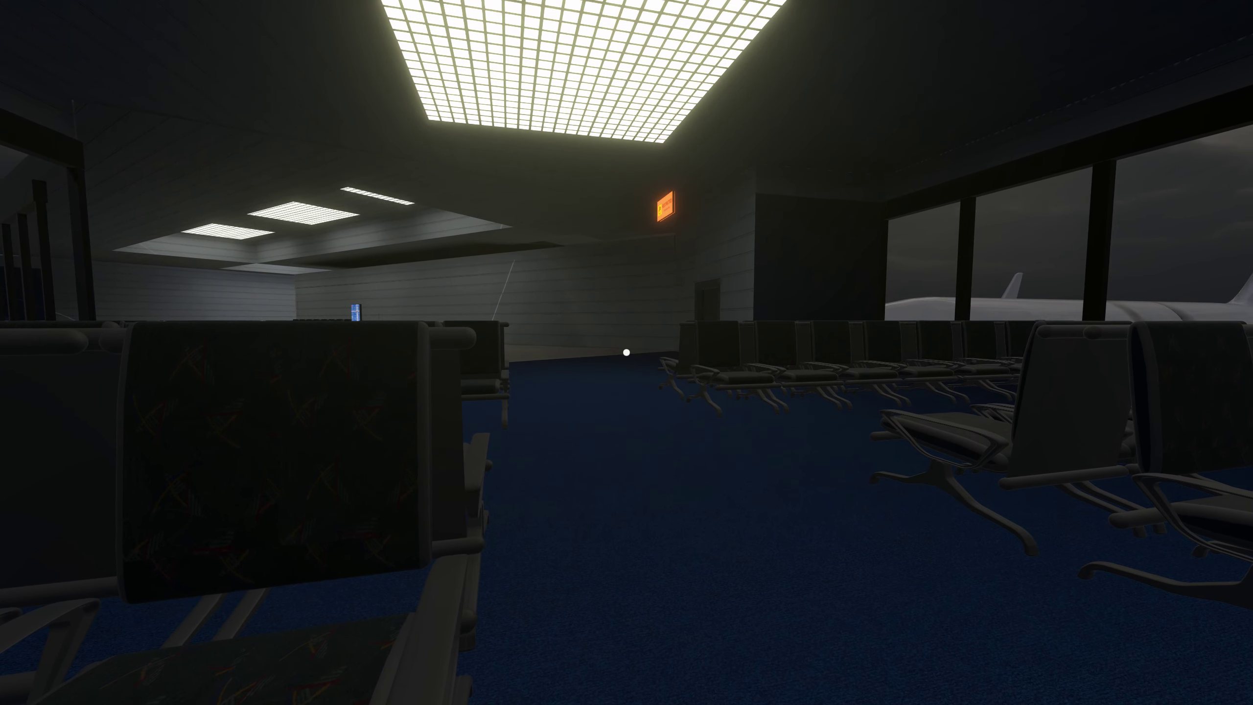
- Go through the RESTRICTED doorway and check the ticket: suitcase, boarding pass, teddy bear
key(w)
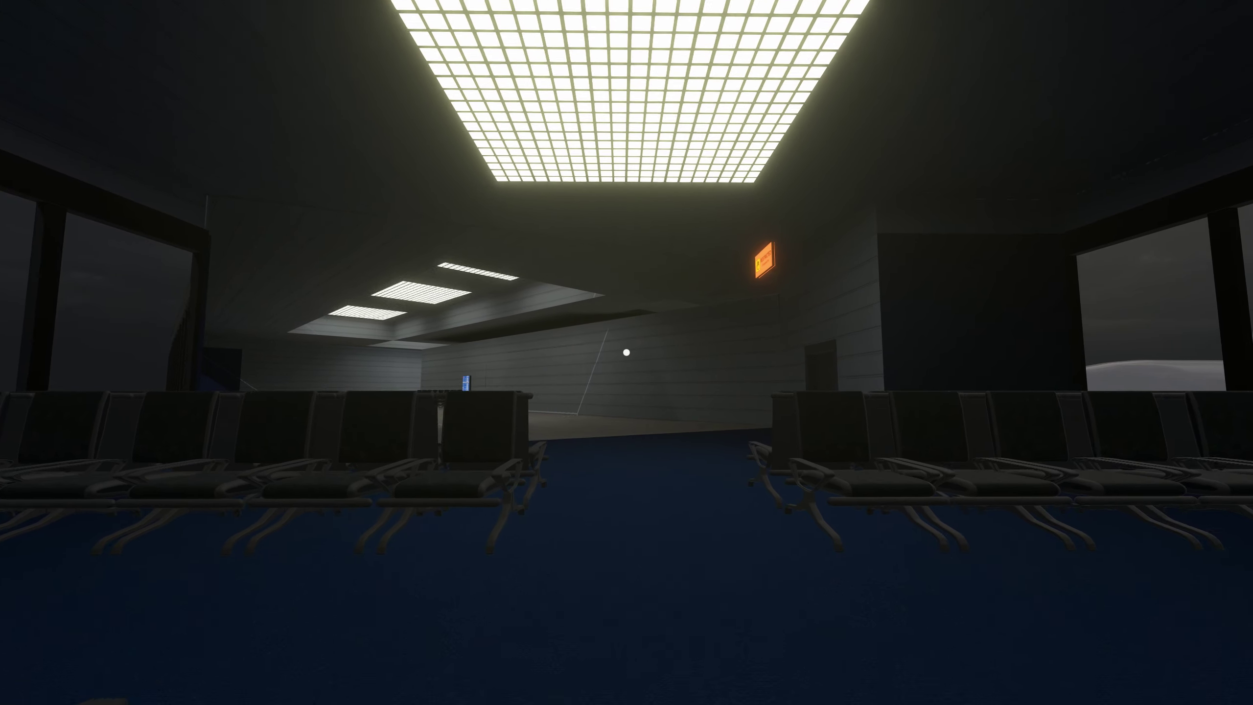
key(w)
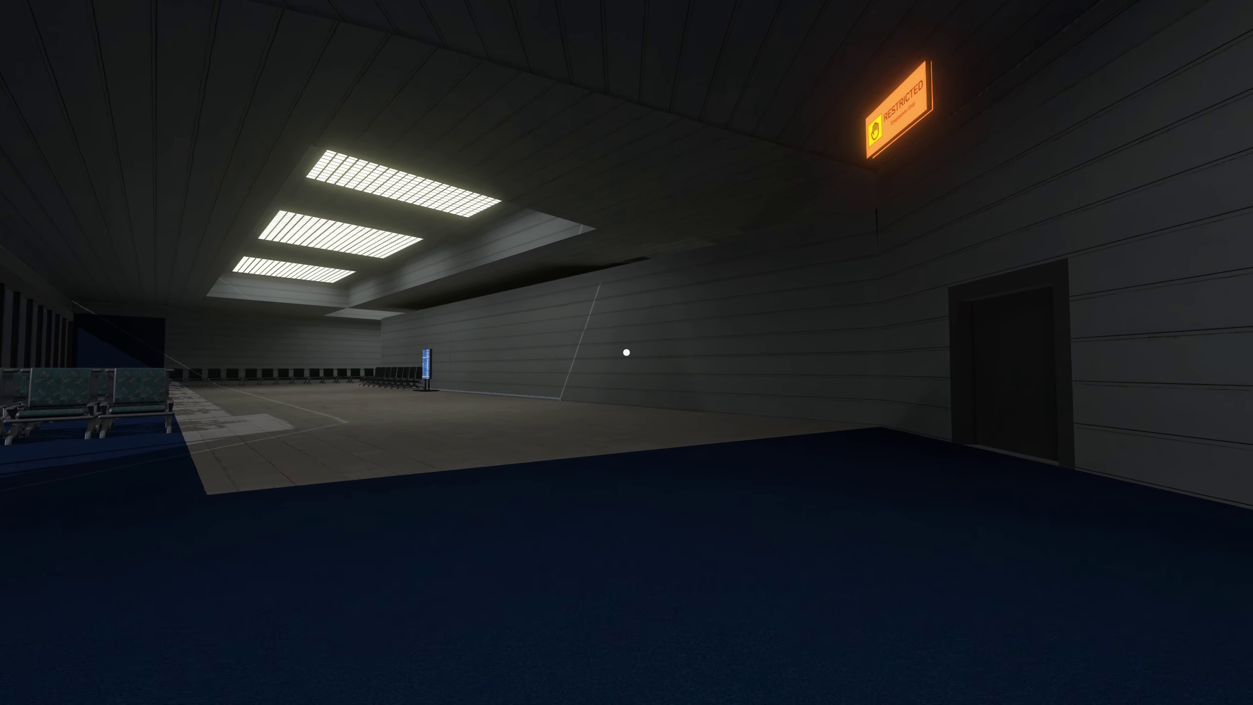
key(w)
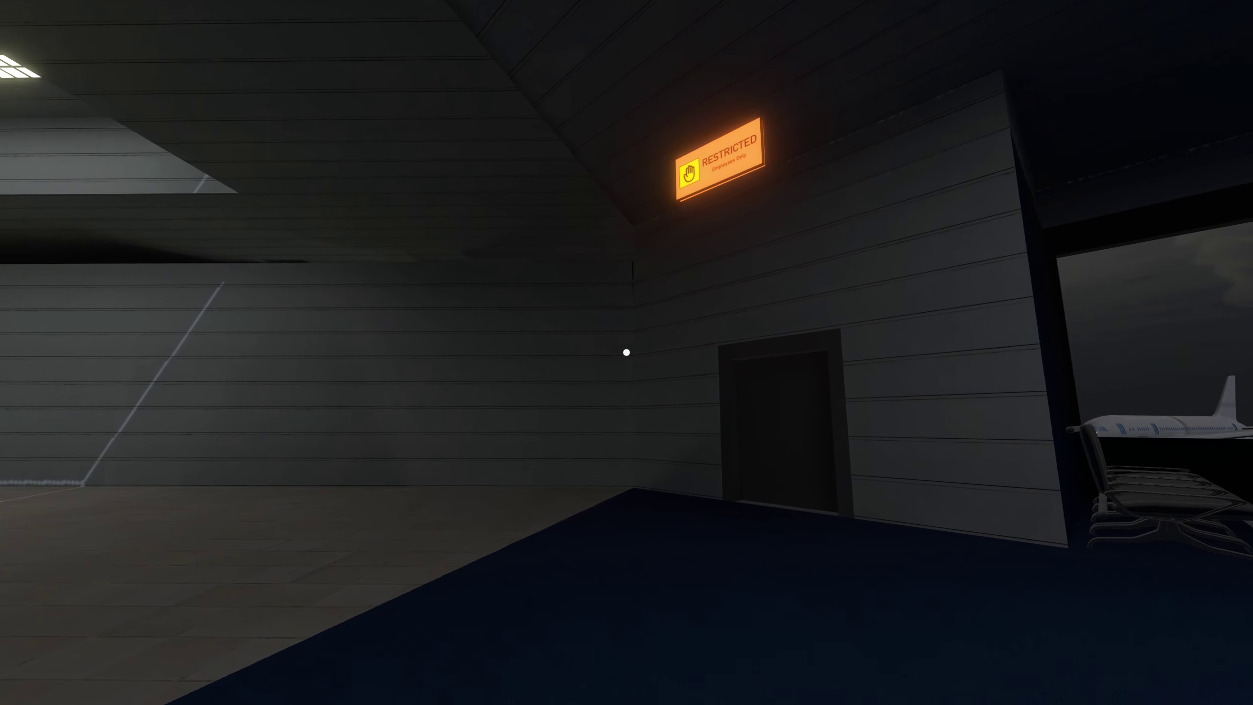
key(w)
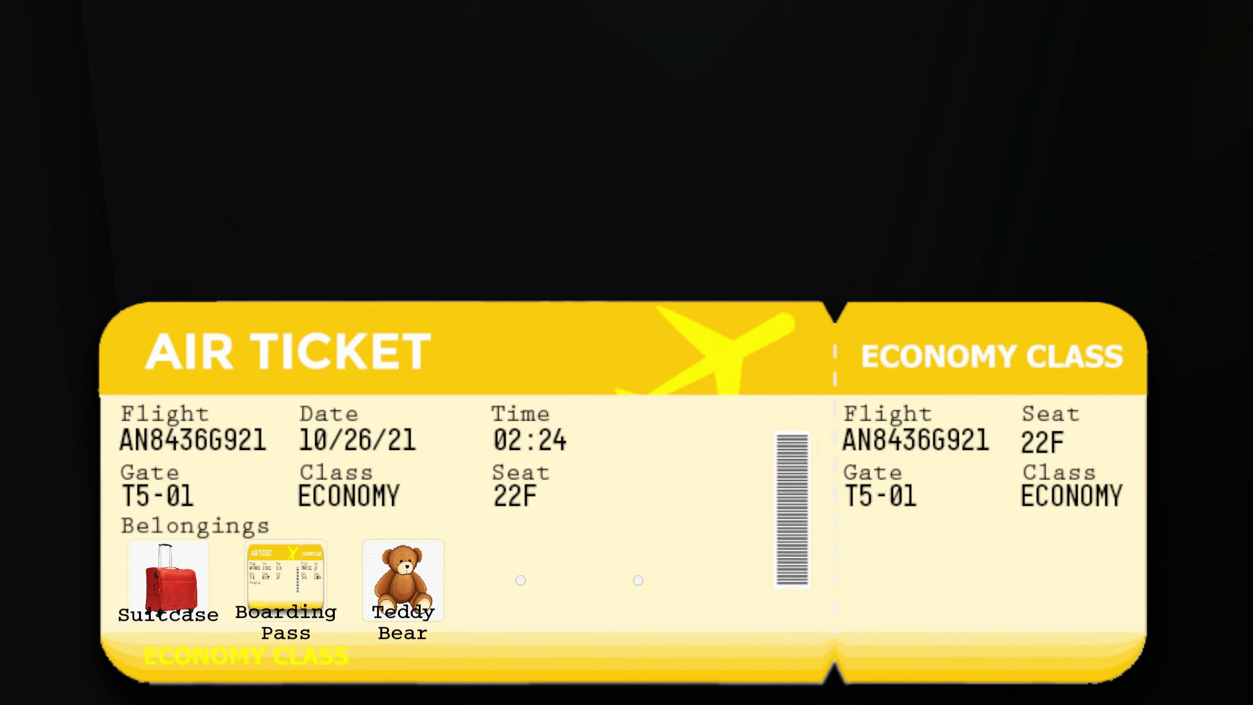
key(Tab)
- Close the ticket and walk down the corridor to the window to see the plane
key(w)
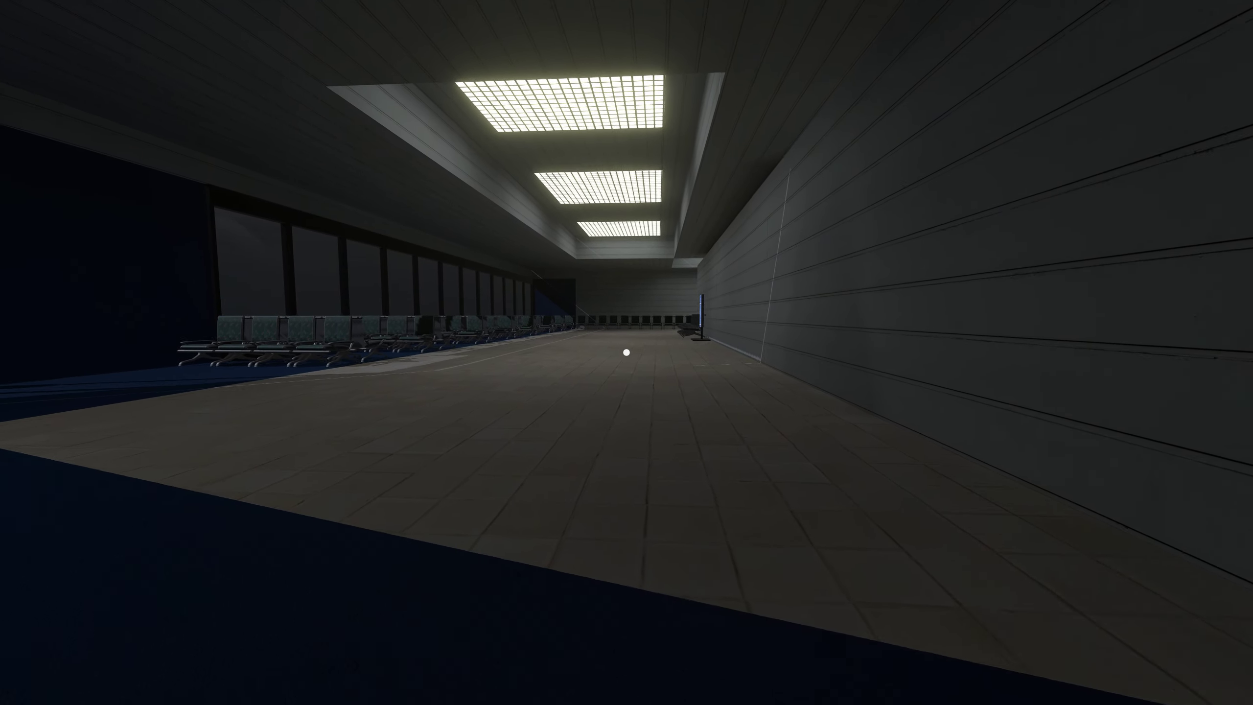
key(w)
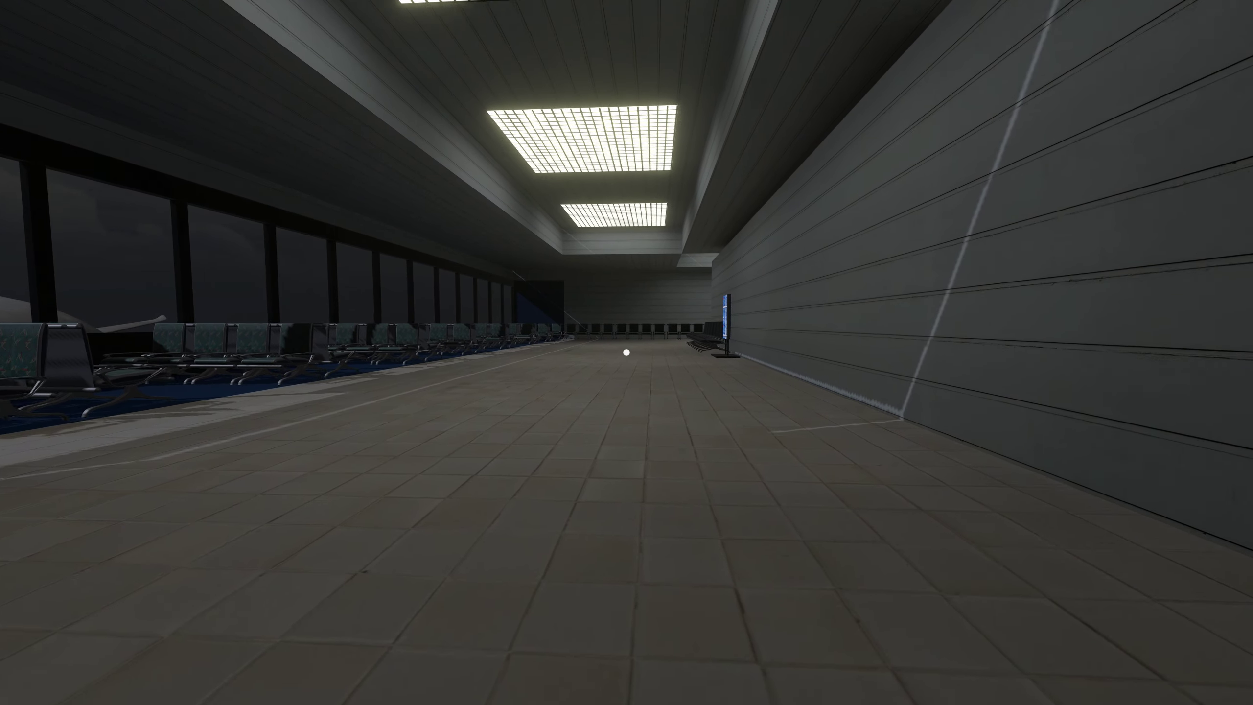
key(w)
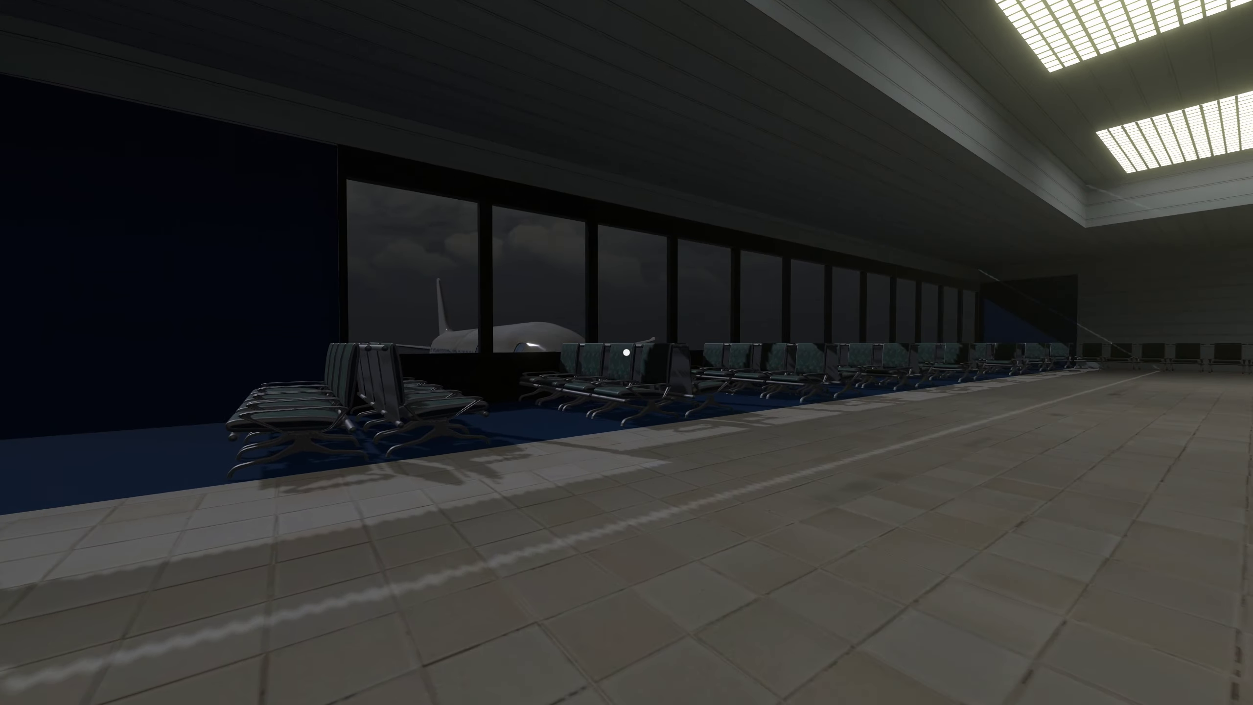
key(w)
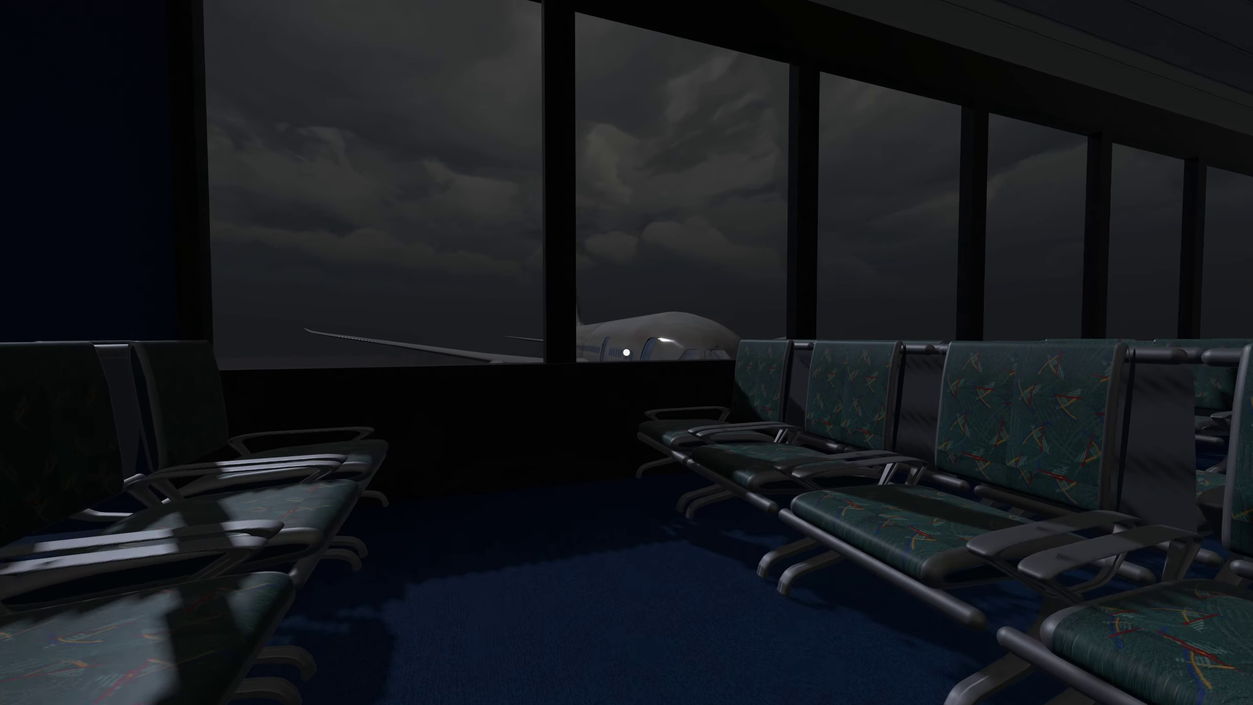
key(w)
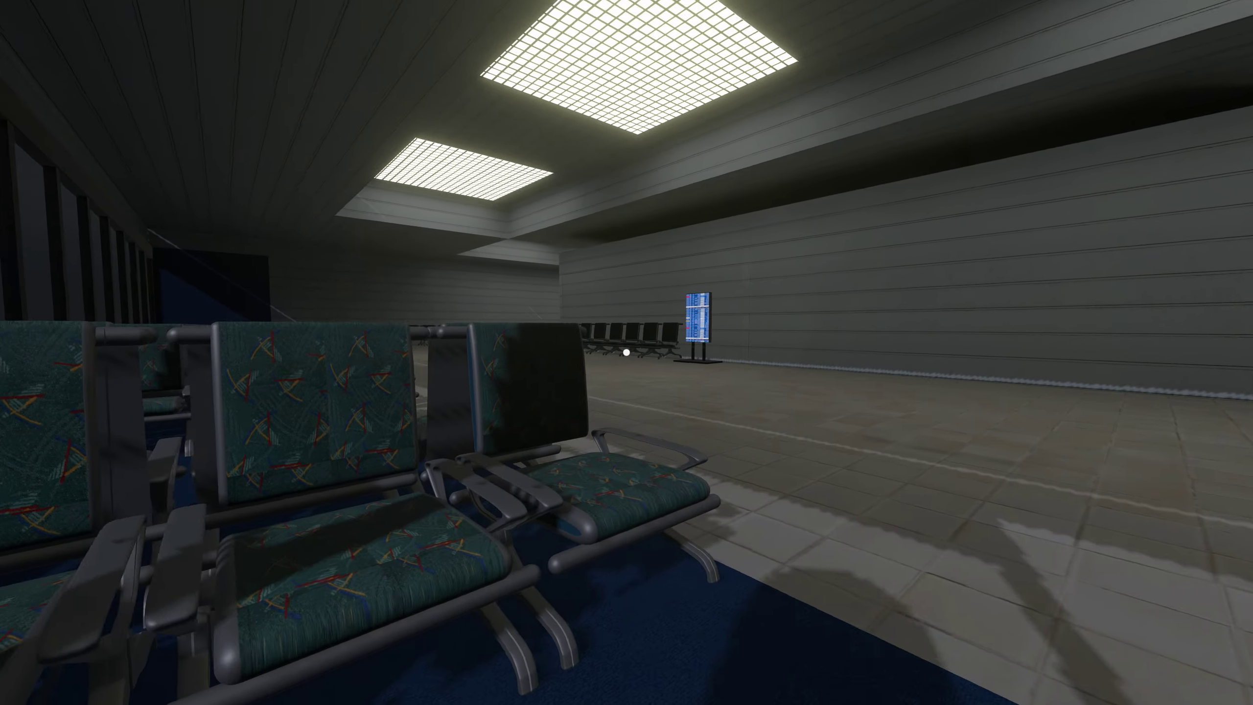
- Walk down the long hall past the flight board, Gift Shop and Bathrooms signs to the café
key(d)
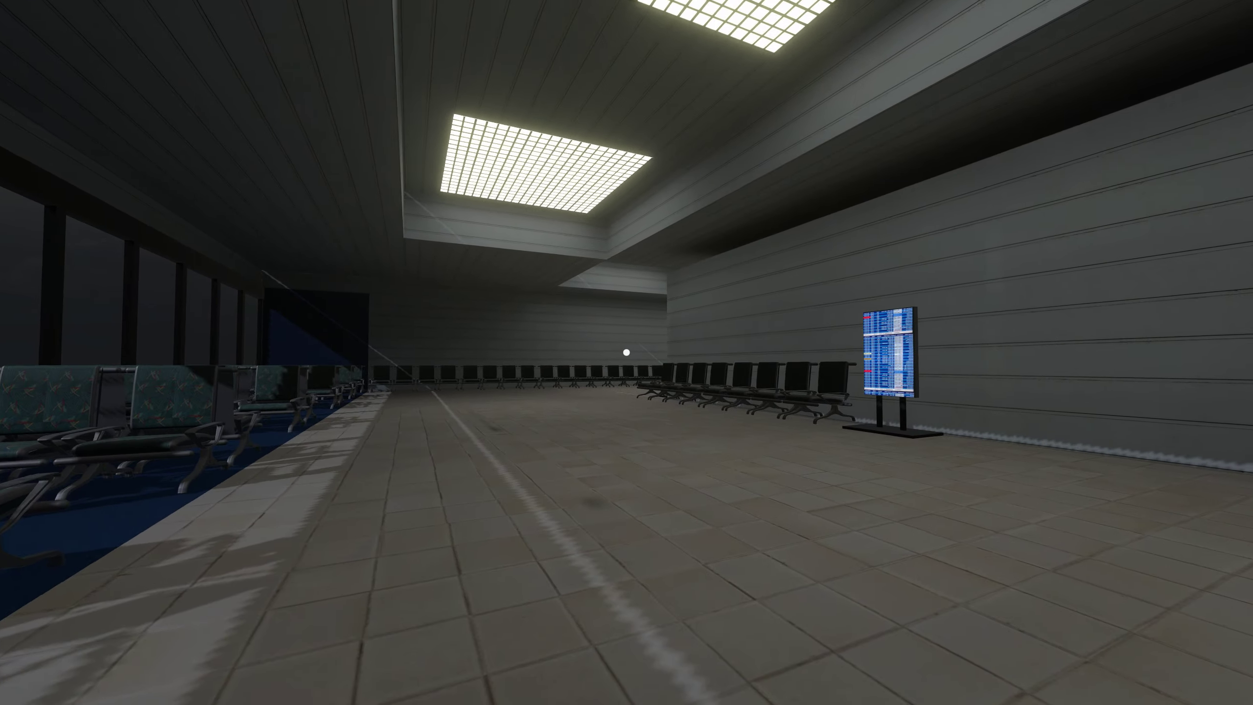
key(w)
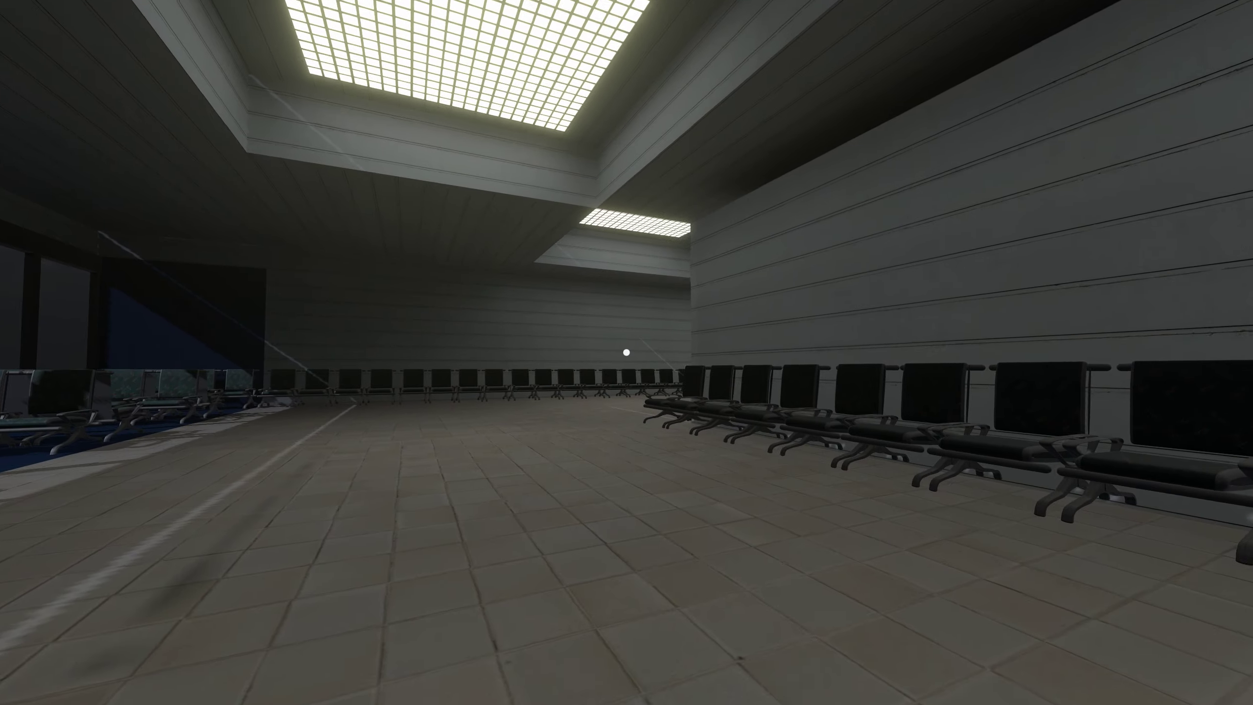
key(w)
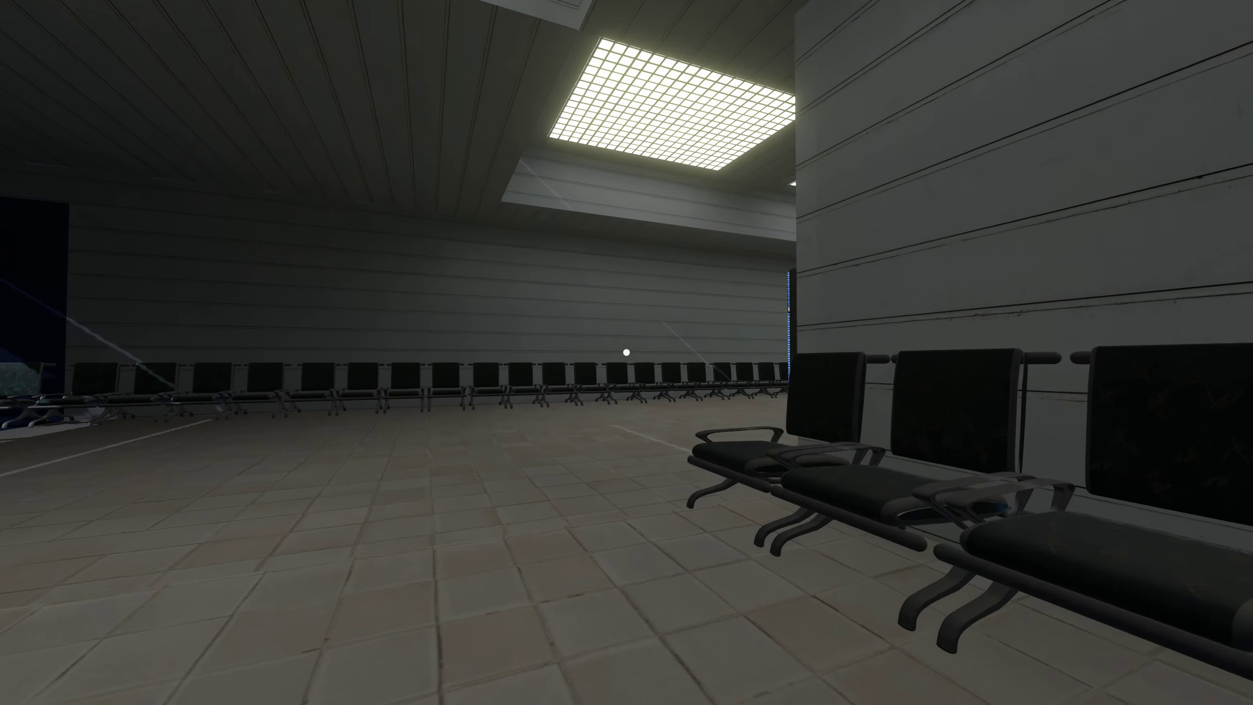
key(w)
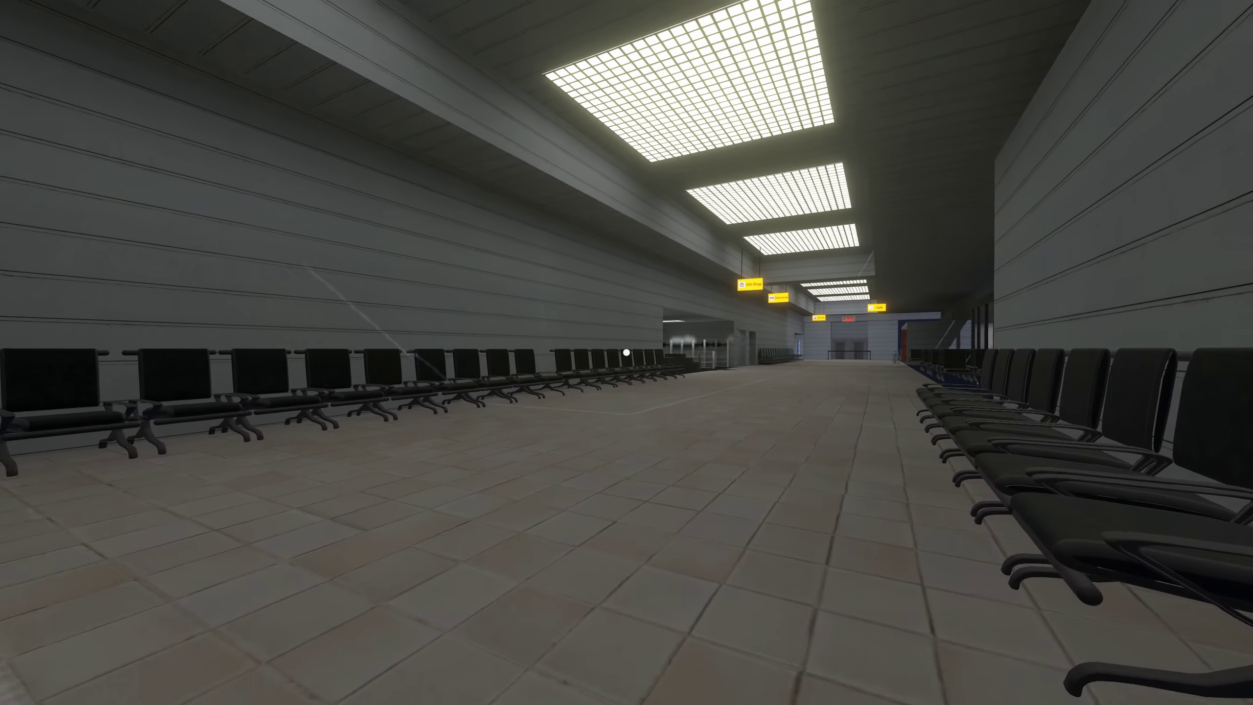
key(w)
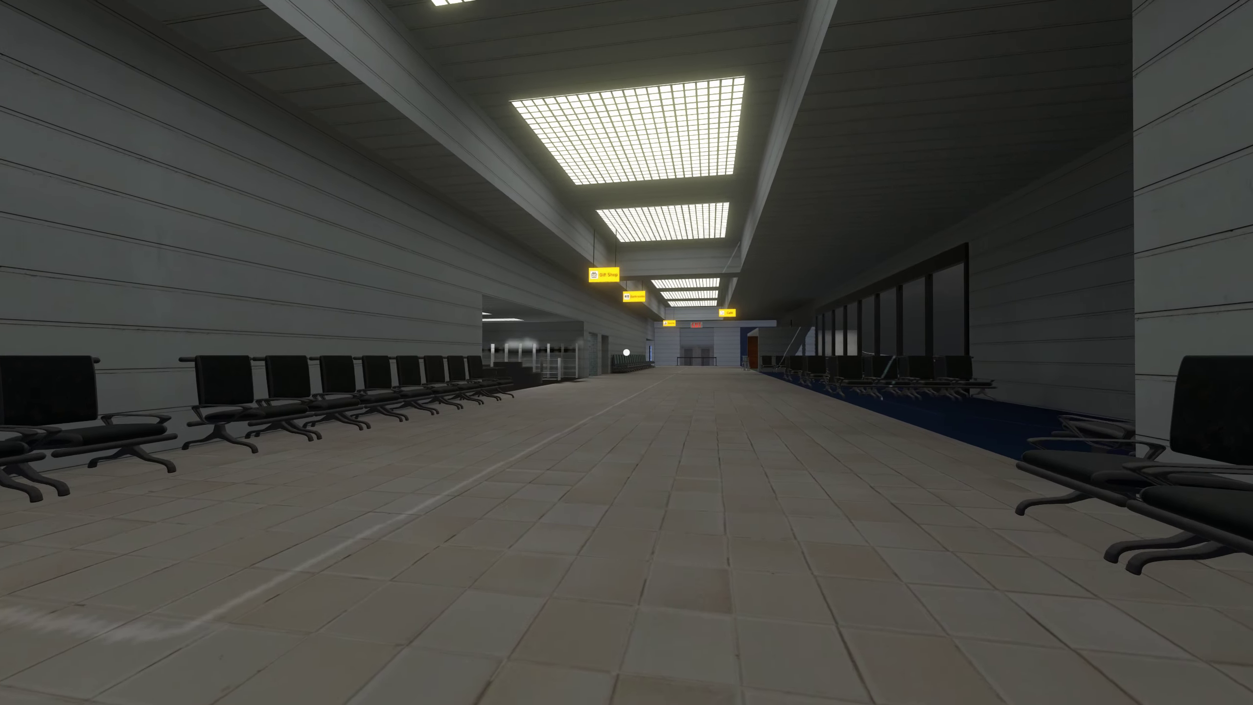
key(w)
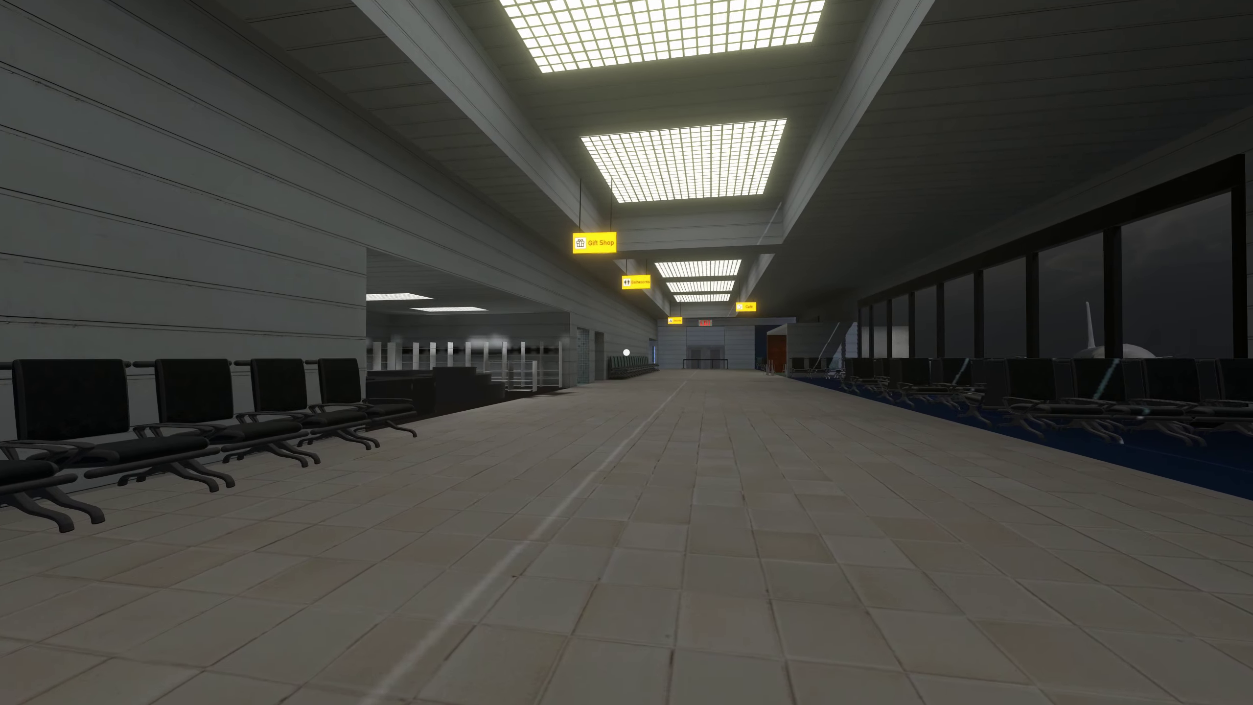
key(w)
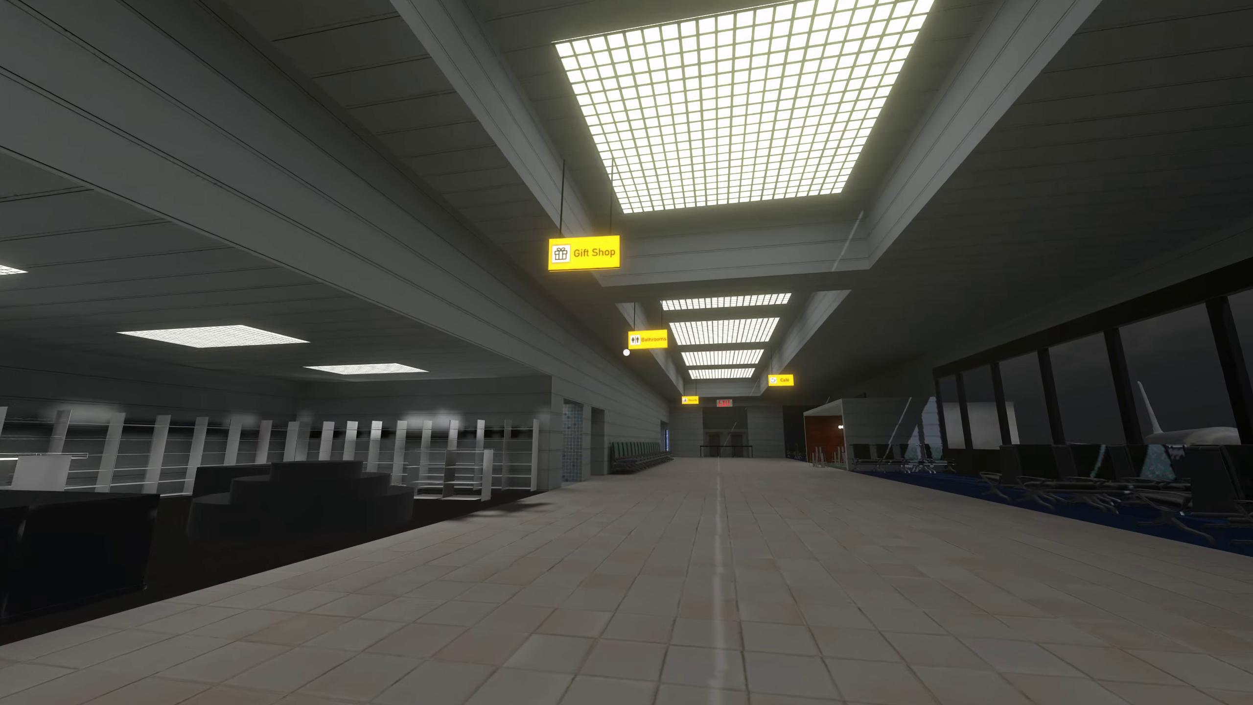
key(w)
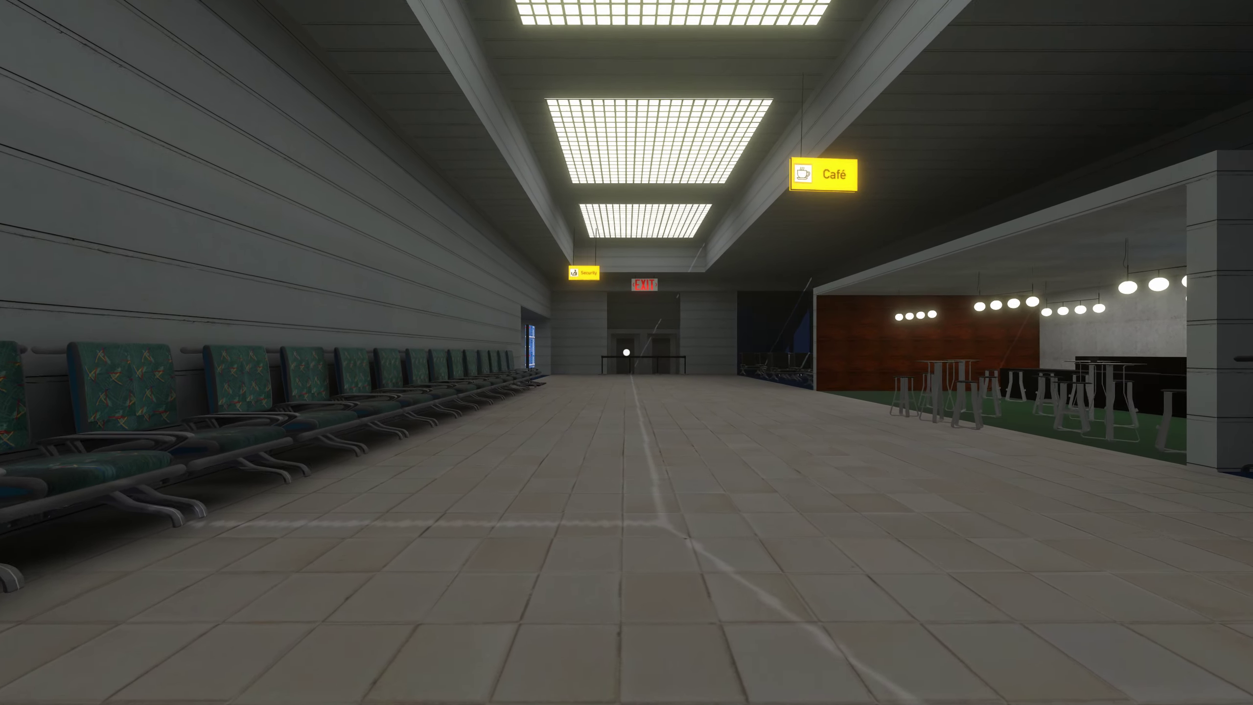
- Walk from the café down the hall to the gate windows and view the parked airplanes
key(w)
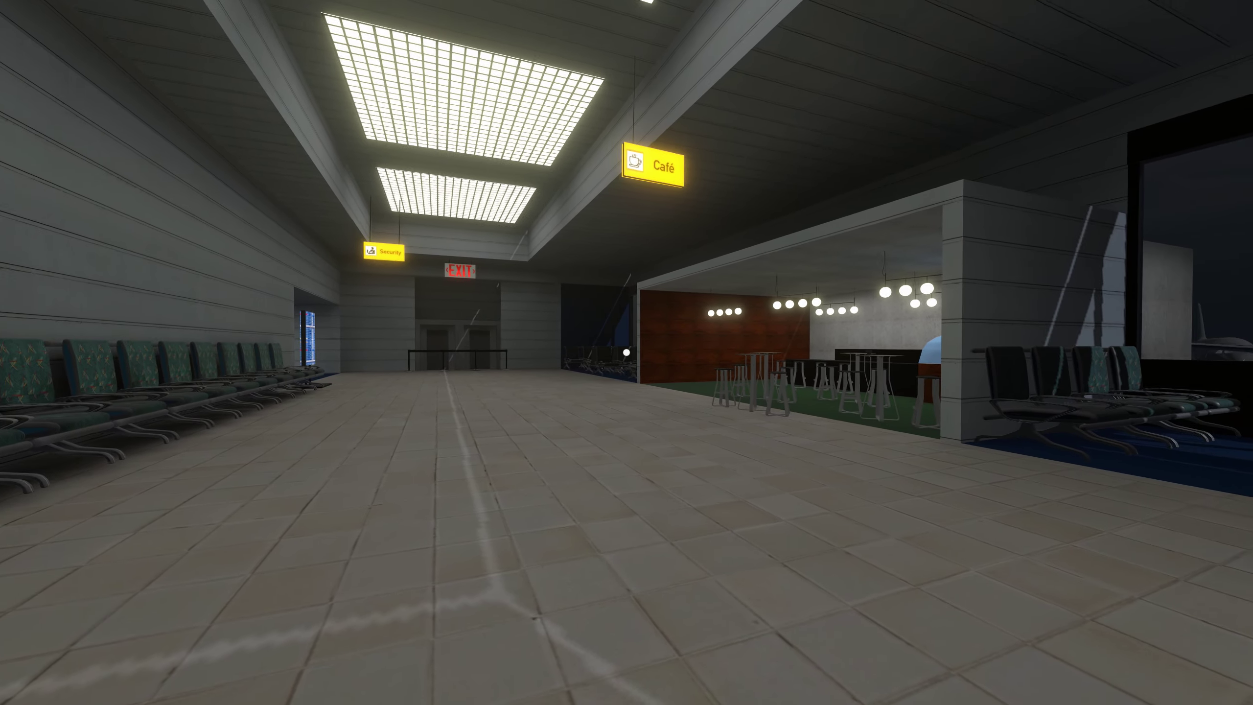
key(w)
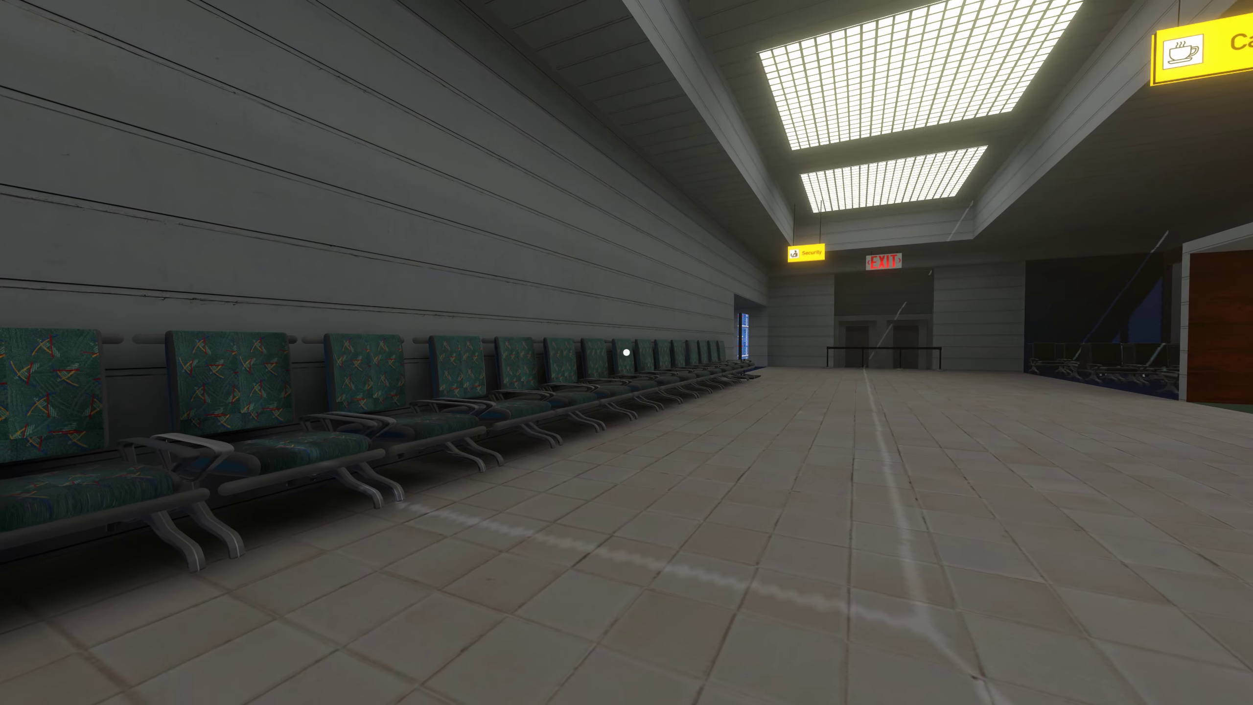
key(s)
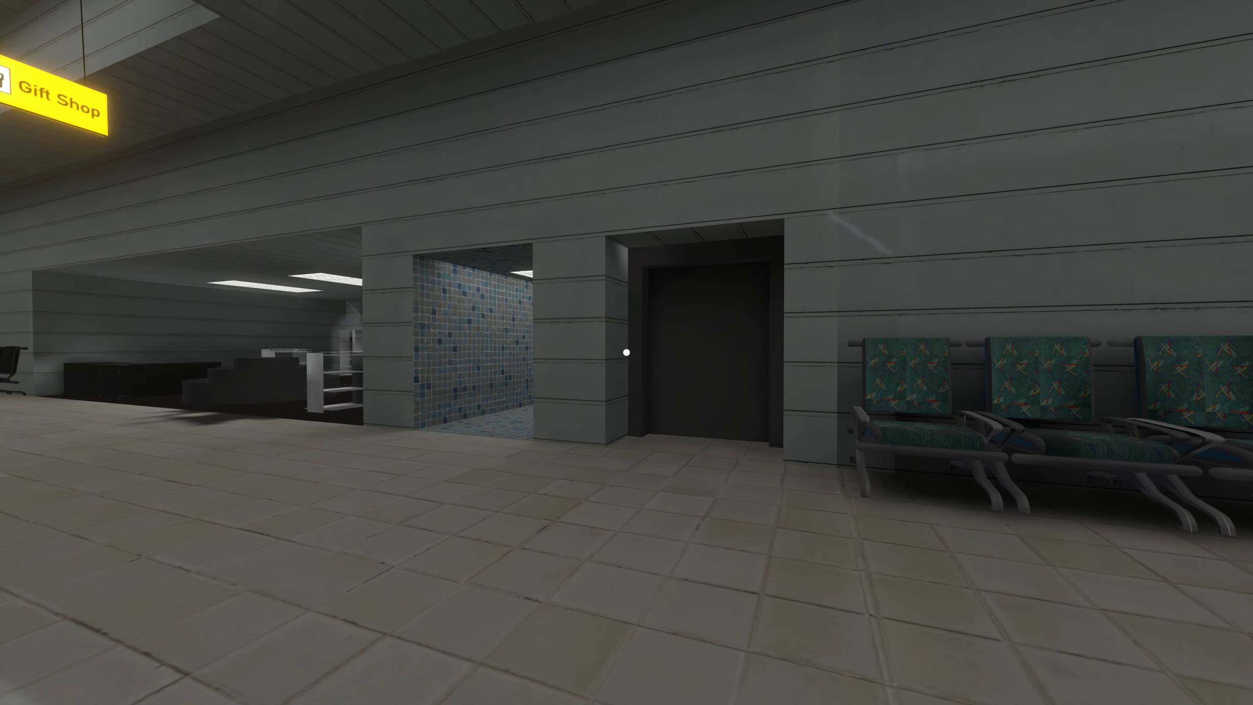
key(w)
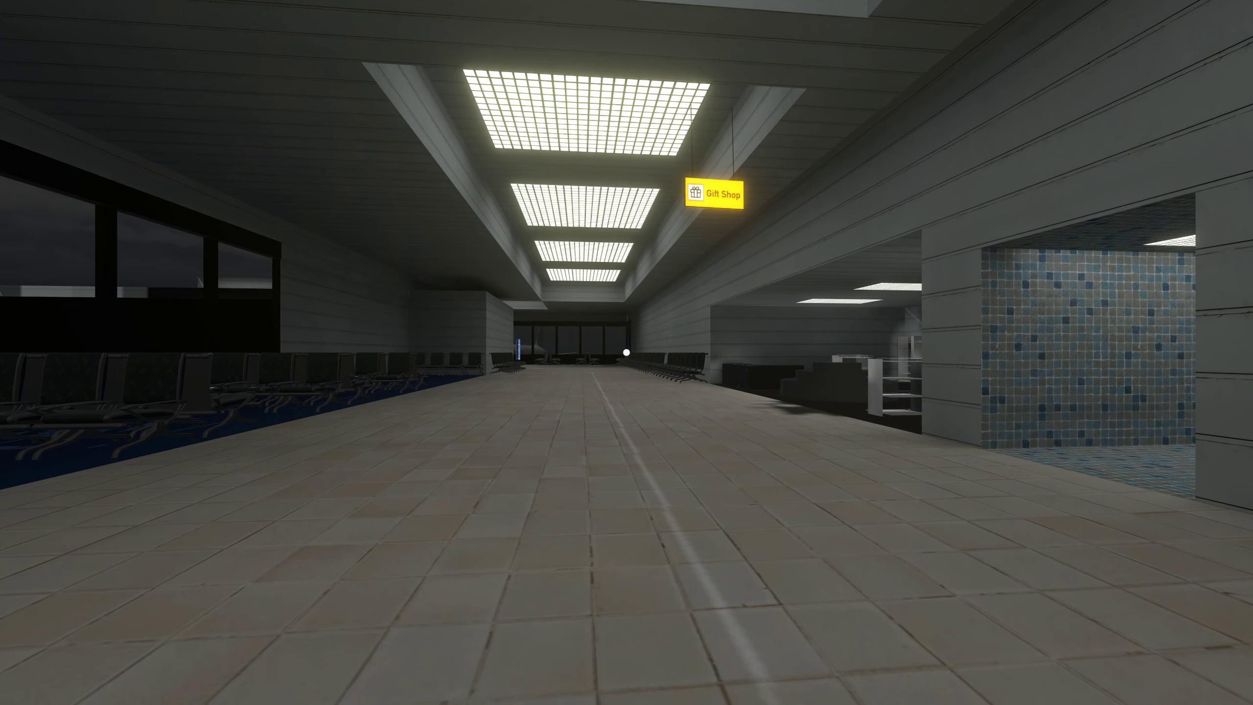
key(w)
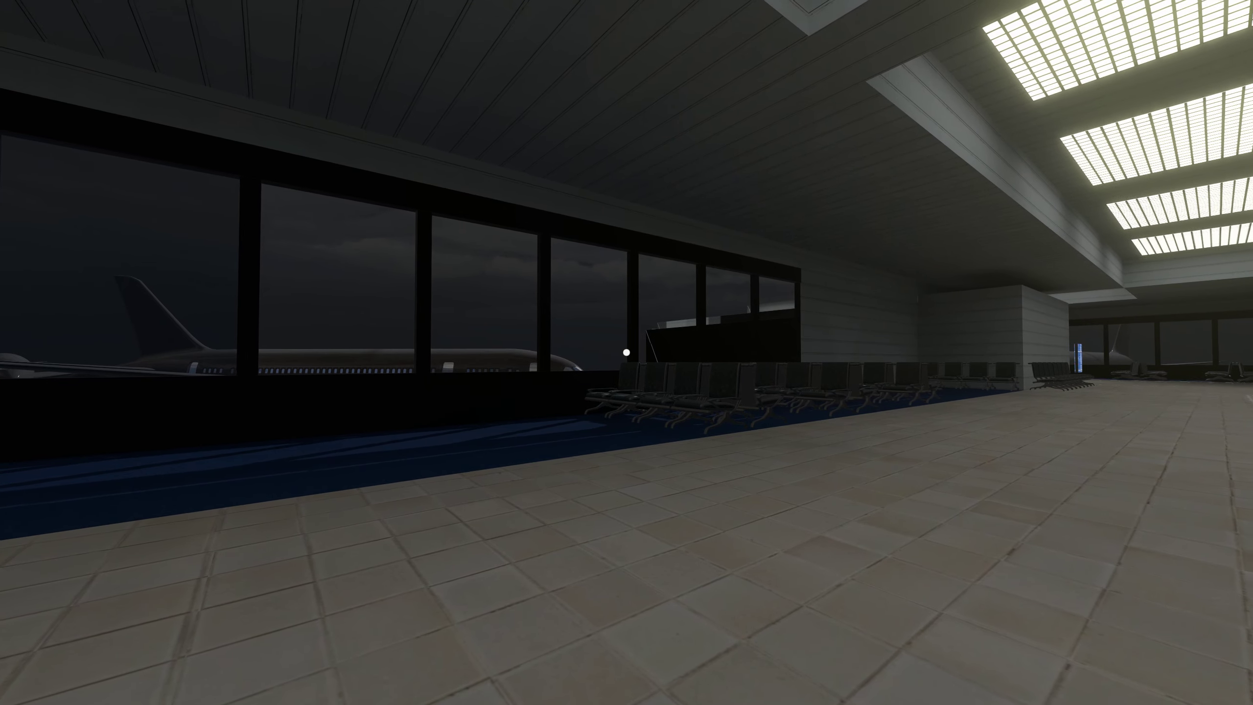
key(w)
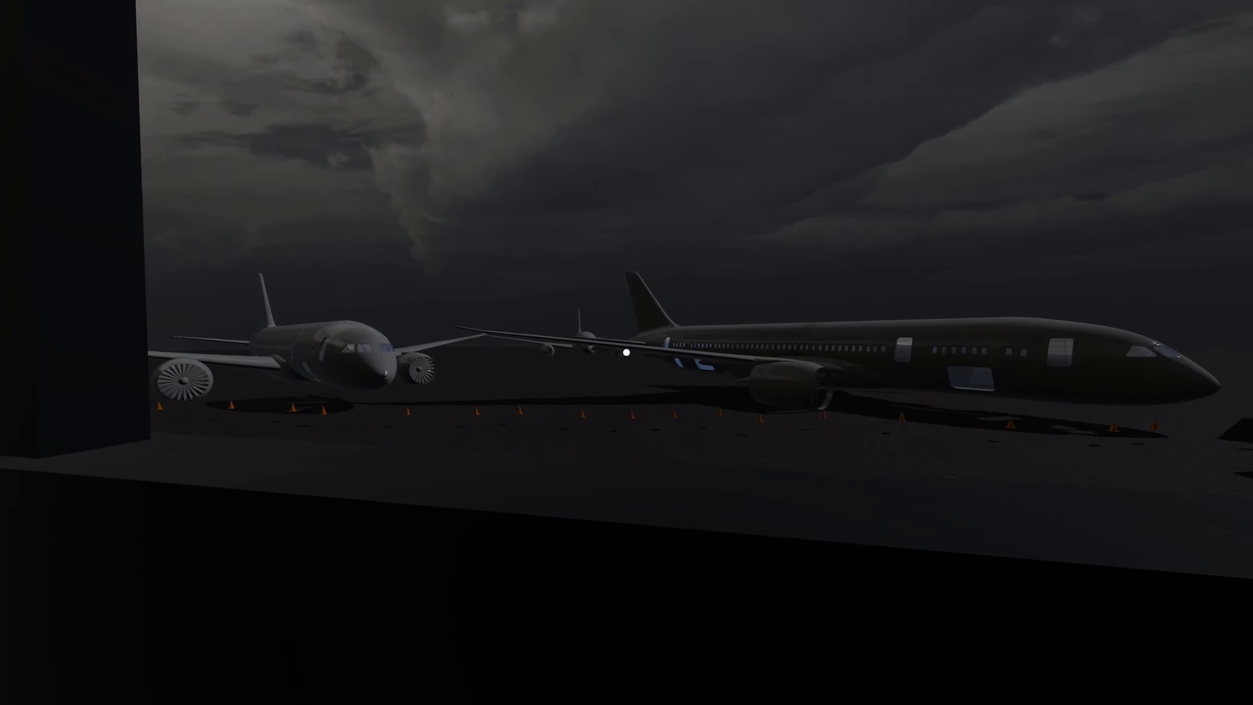
key(d)
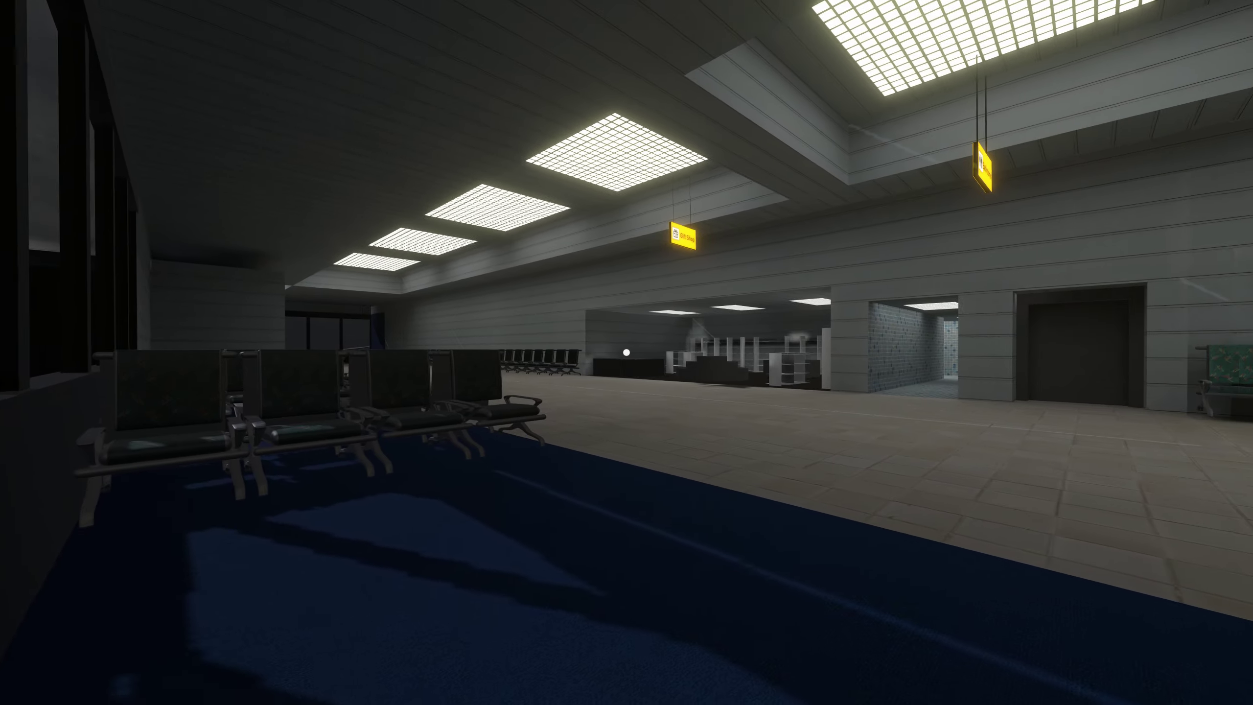
- Enter the Gift Shop, approach the teddy bear bin, and check the ticket's belongings
key(w)
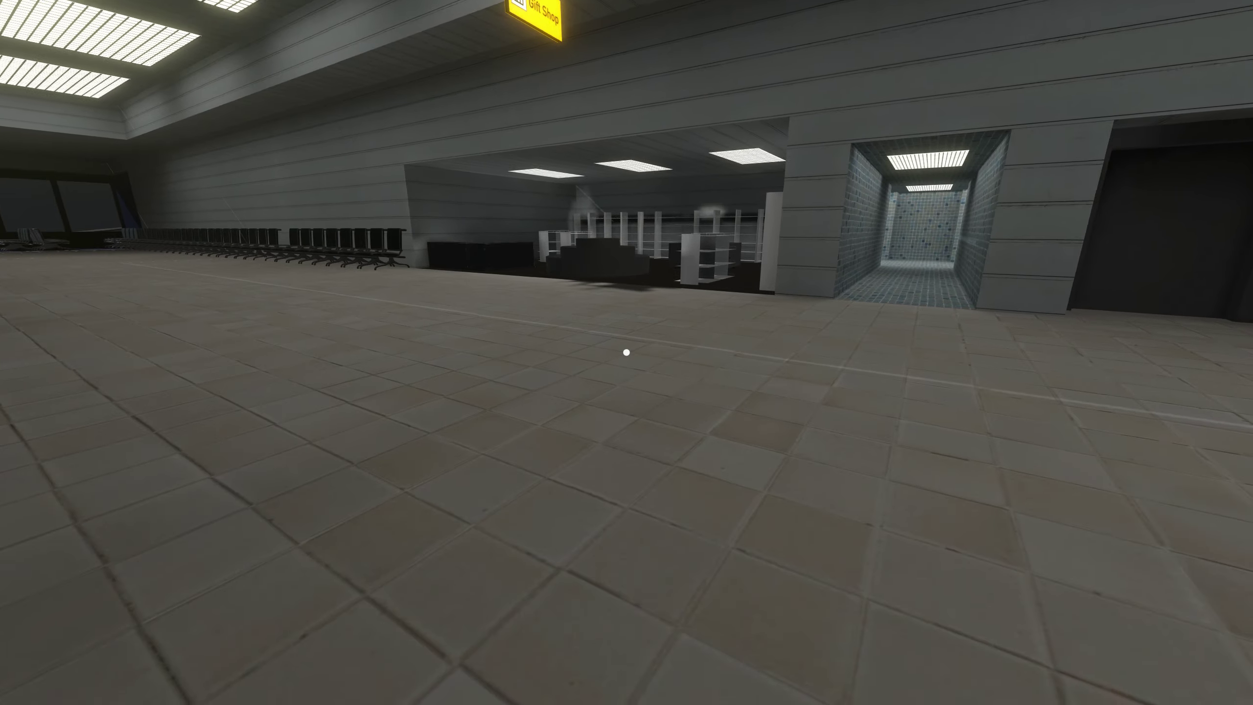
key(w)
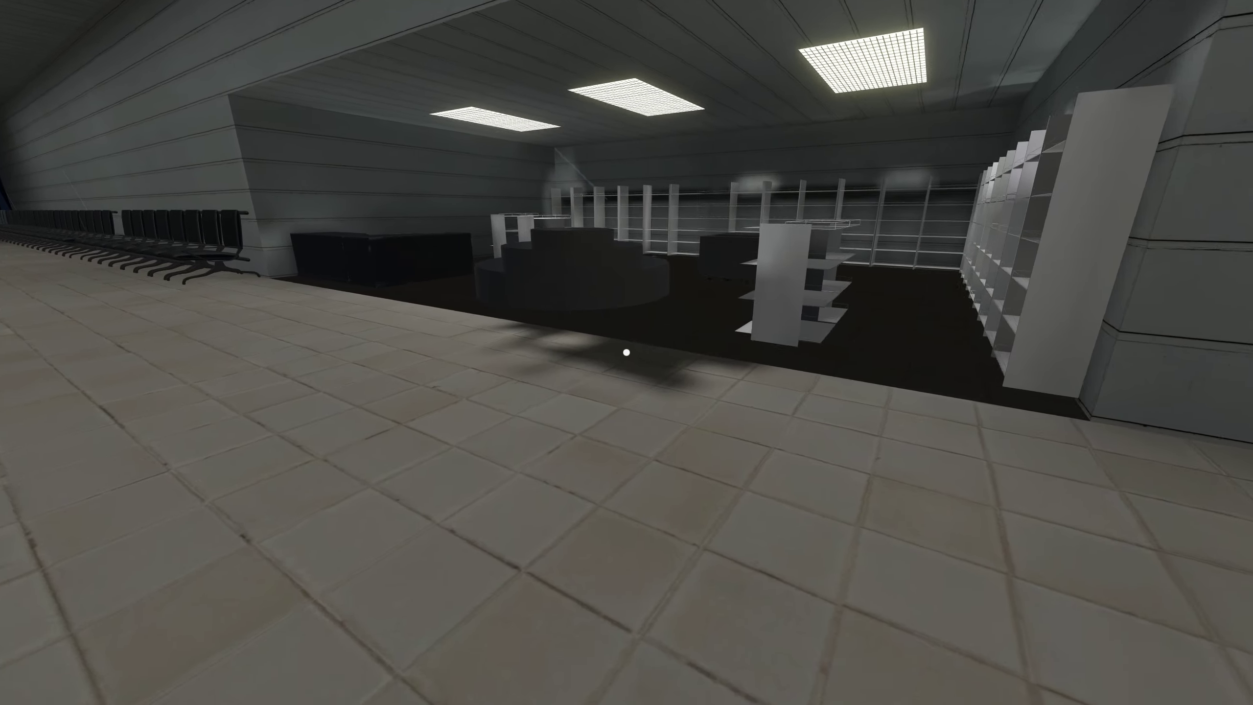
key(w)
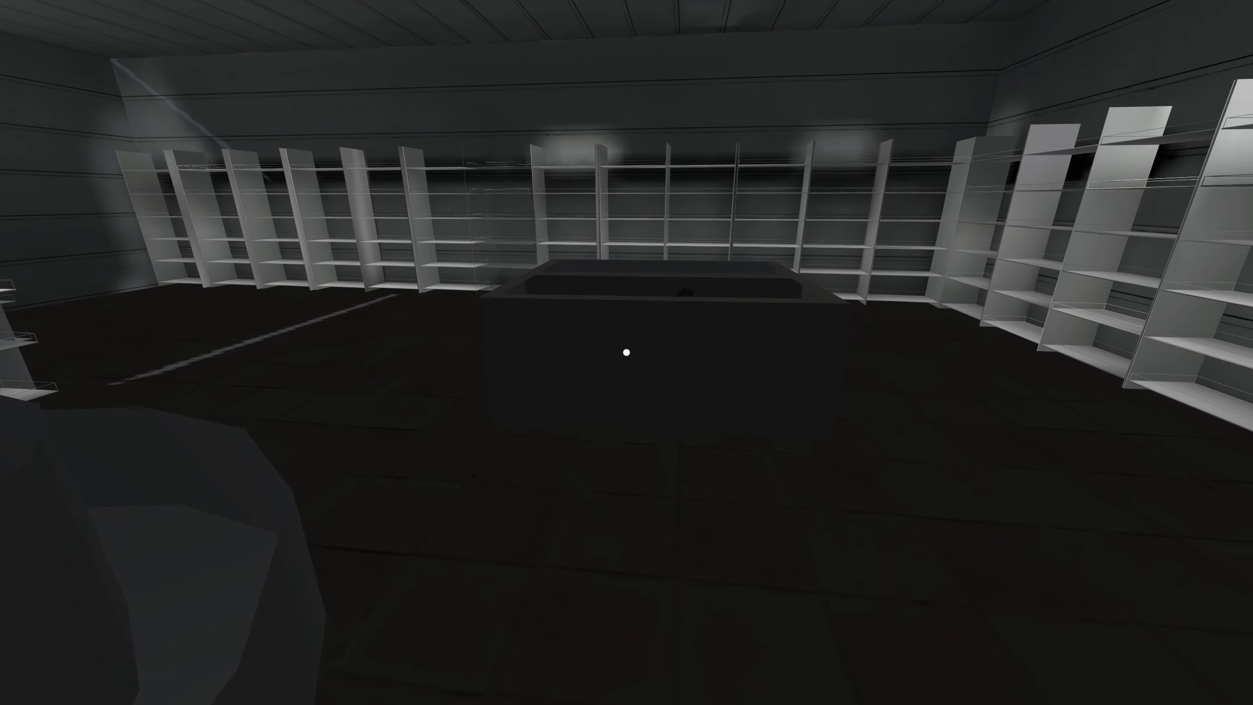
key(w)
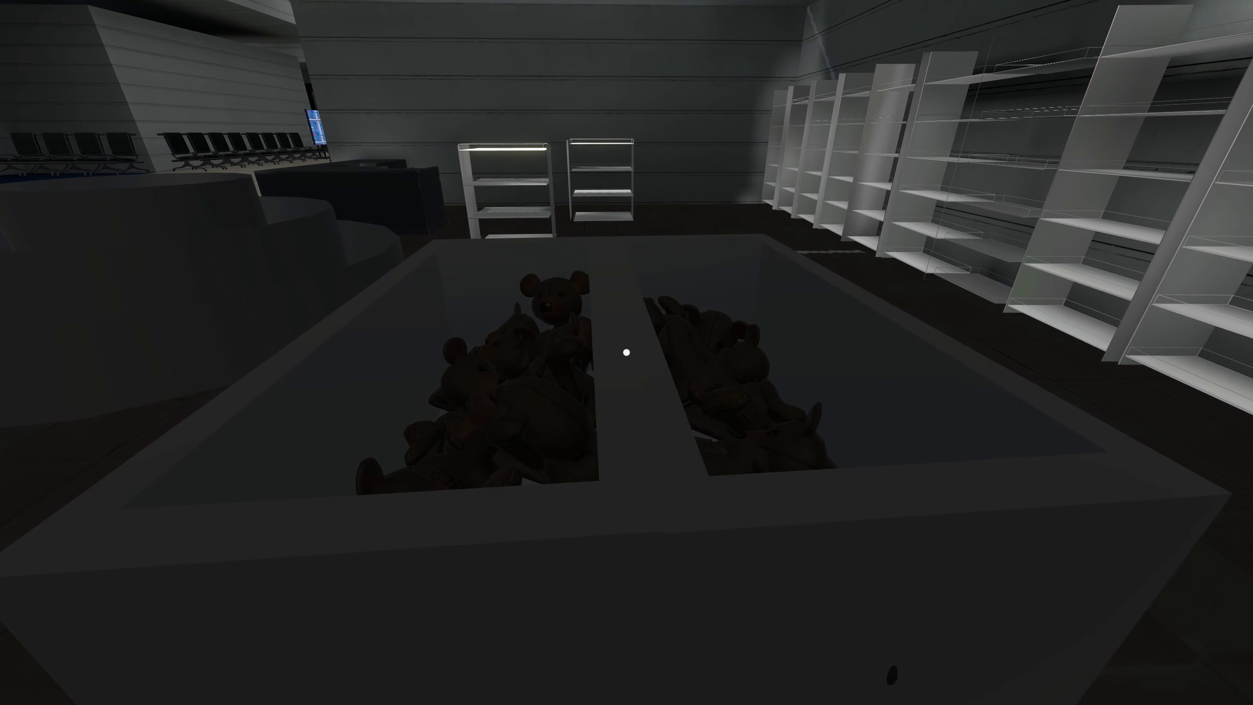
key(Tab)
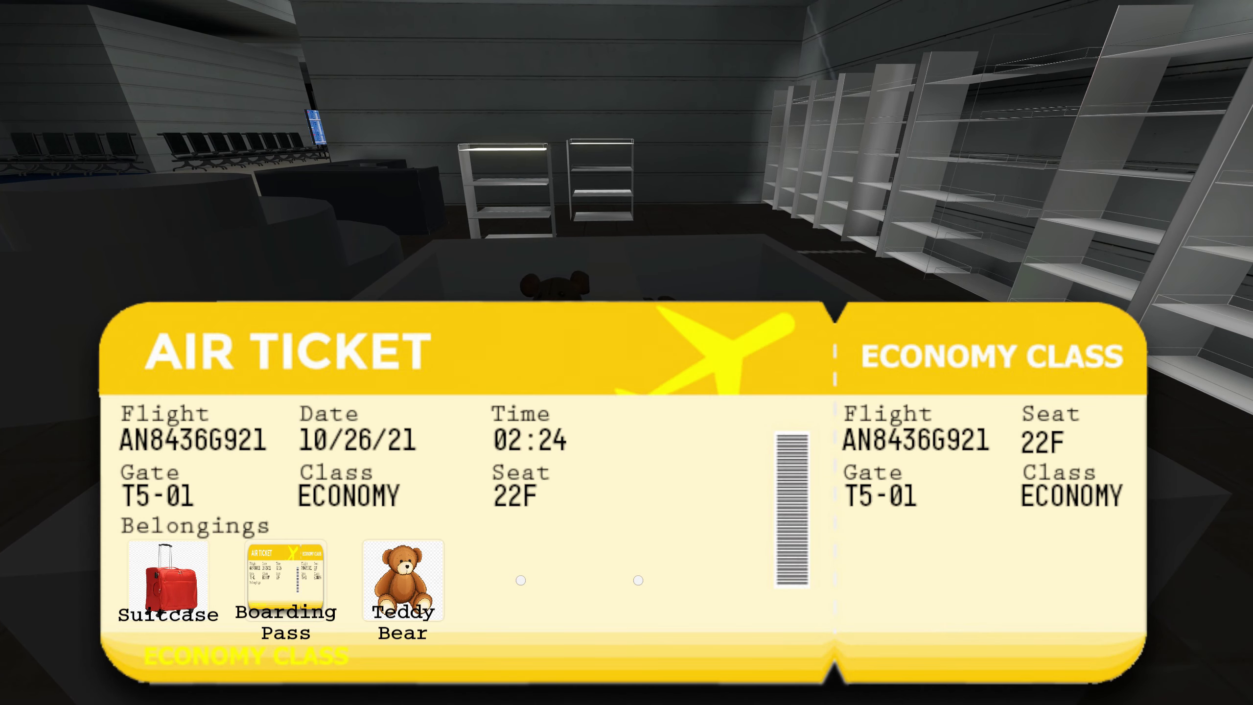
key(Tab)
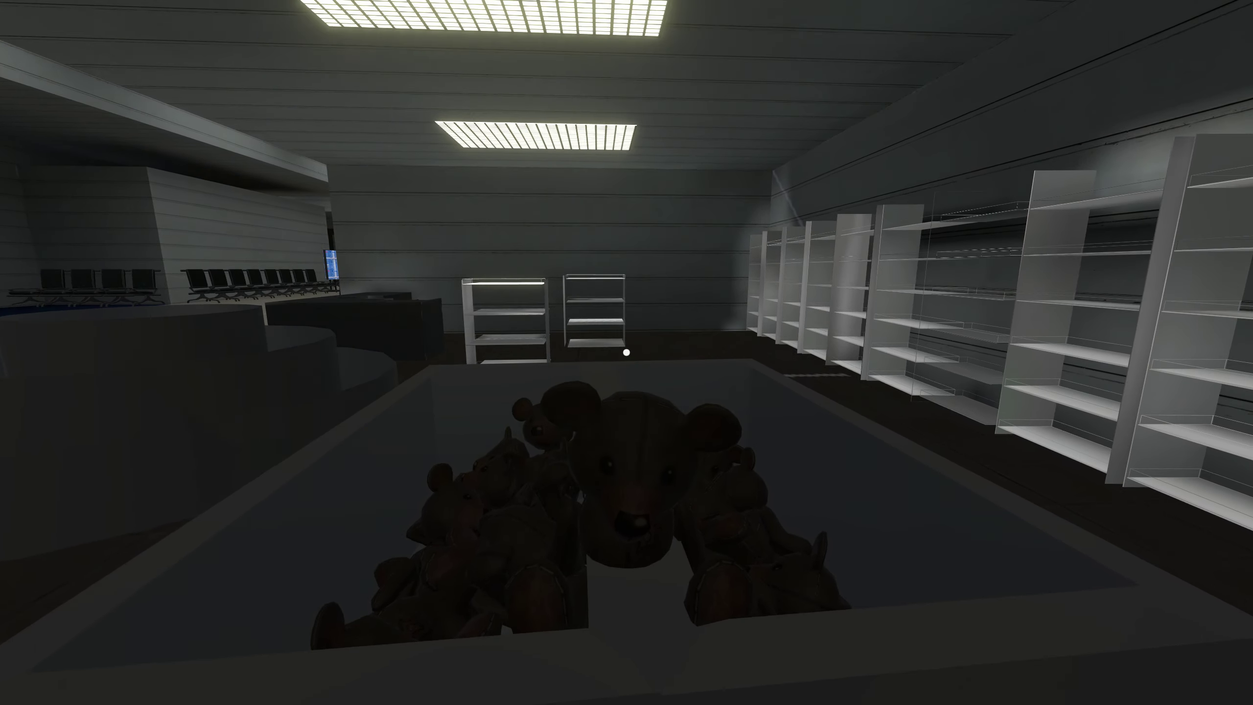
- Drop the carried teddy bear into the bear bin, then turn away
key(w)
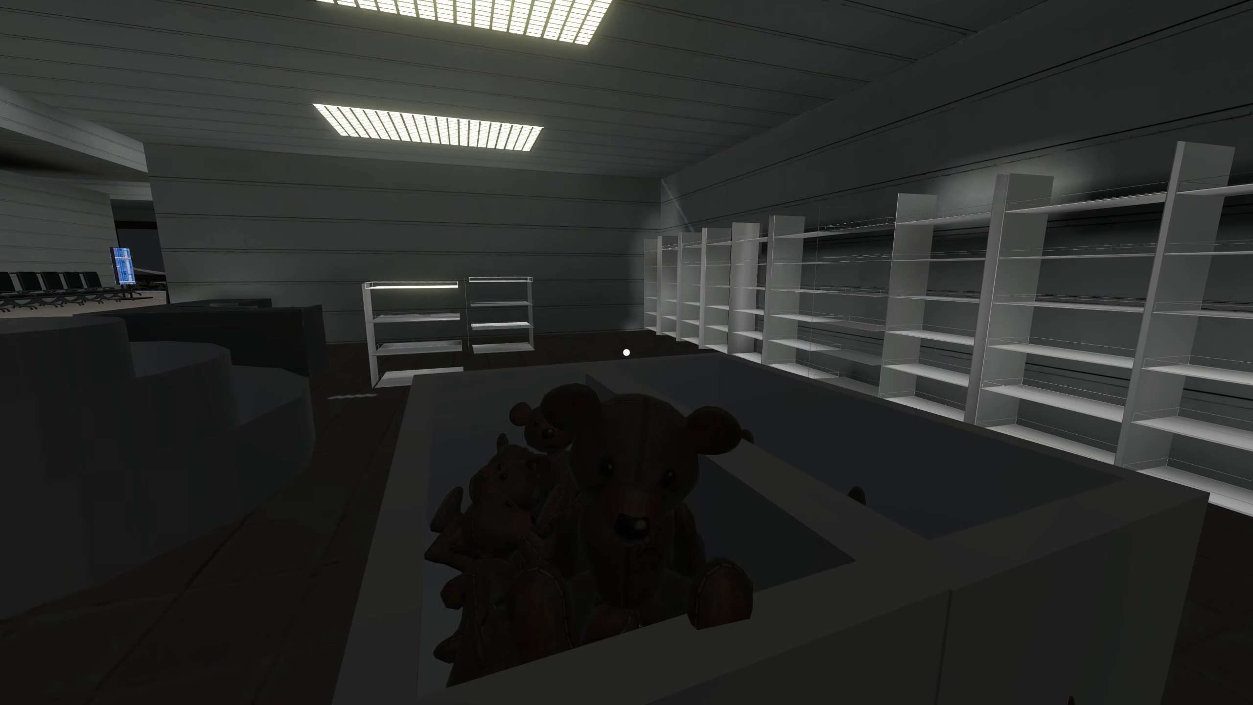
key(Tab)
key(Tab)
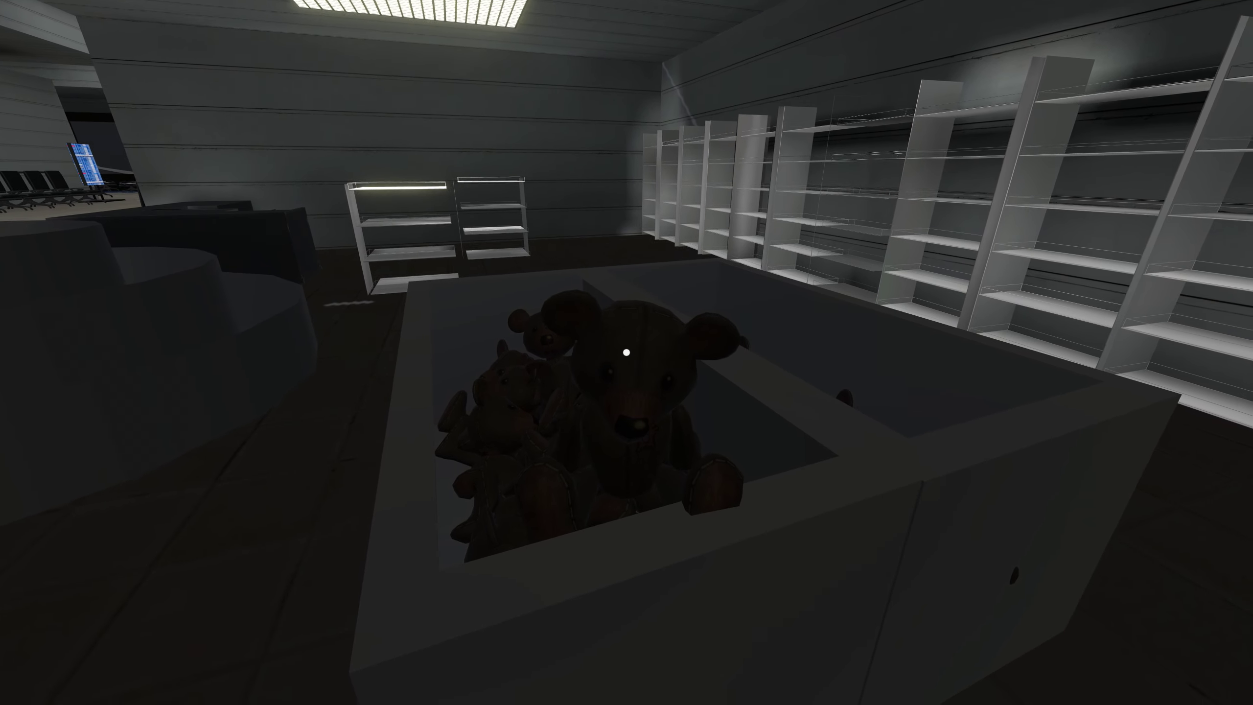
click(625, 352)
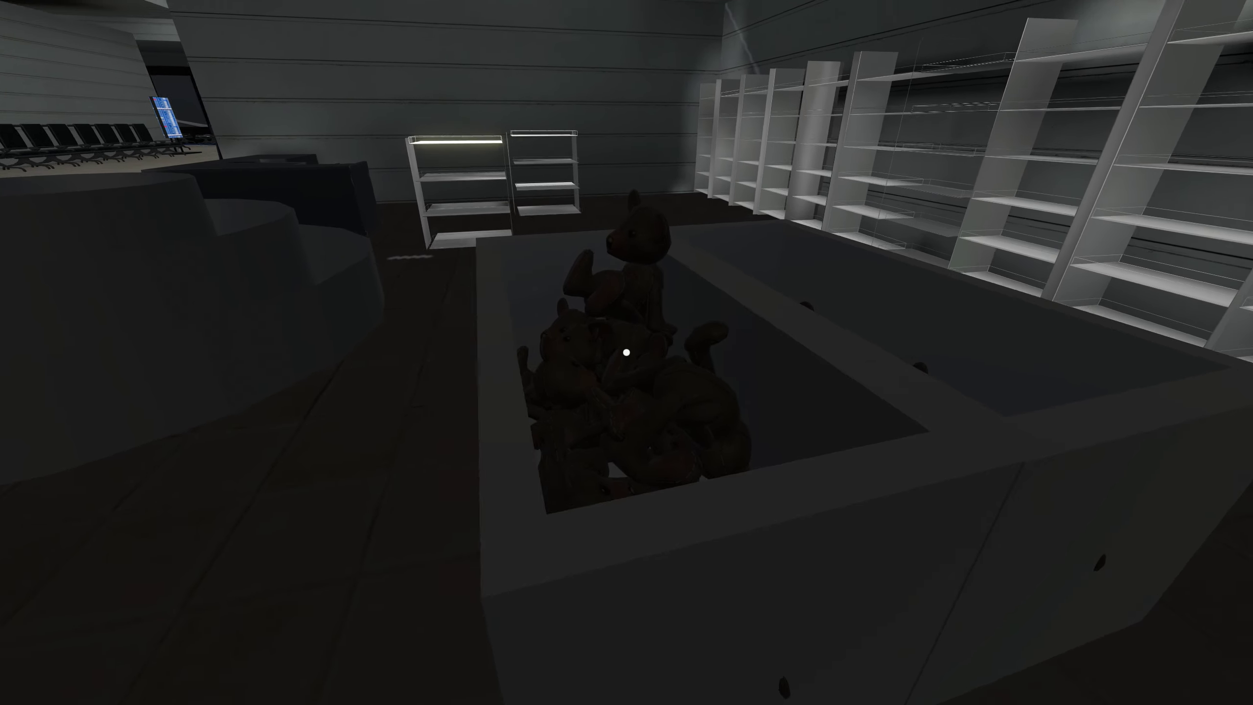
key(a)
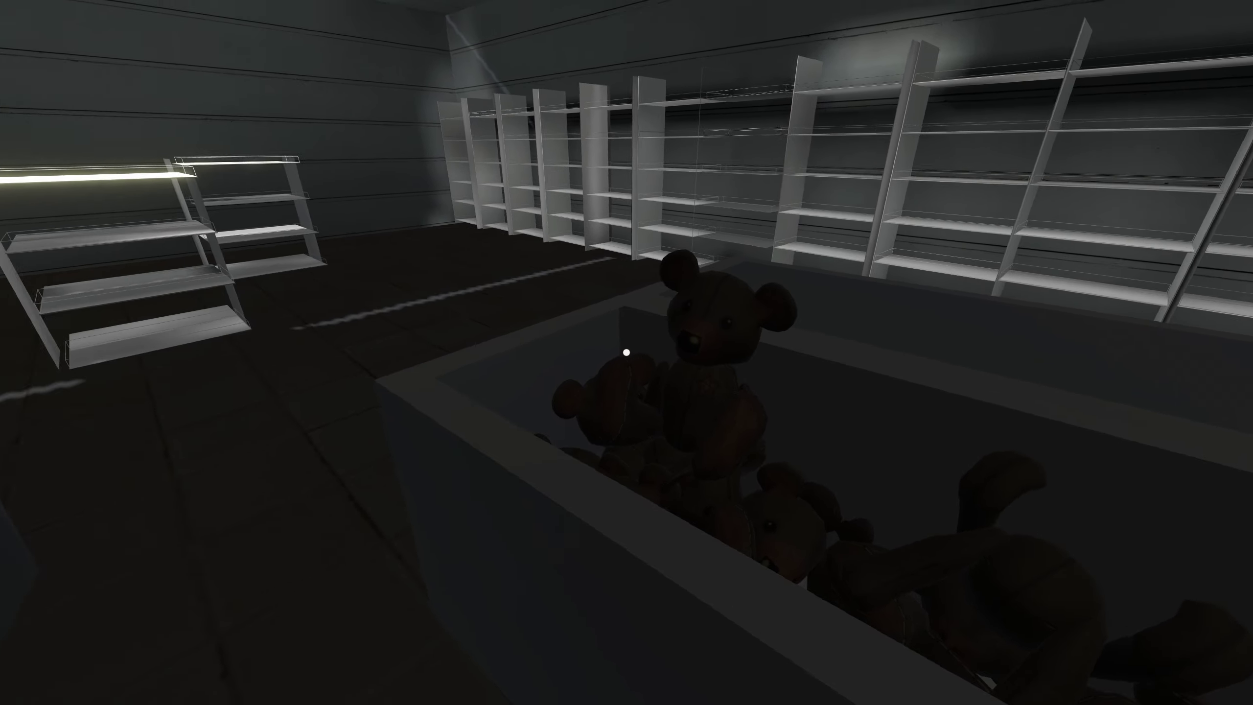
key(a)
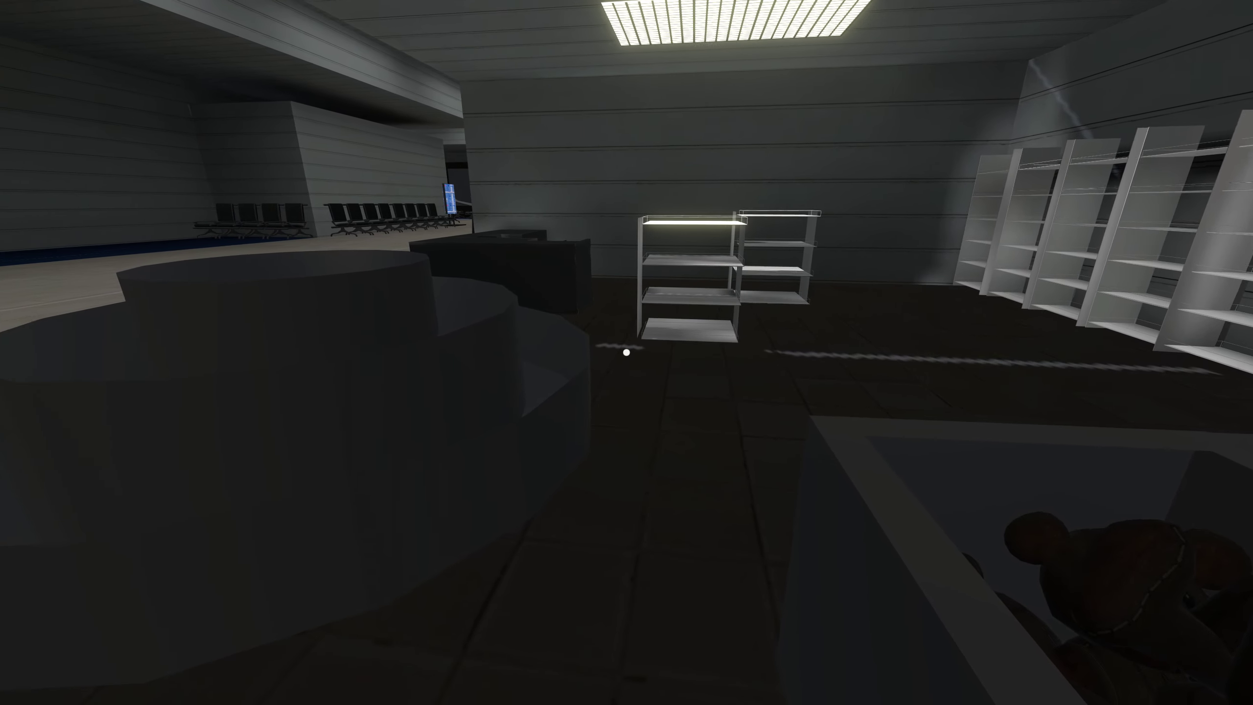
- Leave the Gift Shop and walk the corridor past the Café to the glowing EXIT doors
key(a)
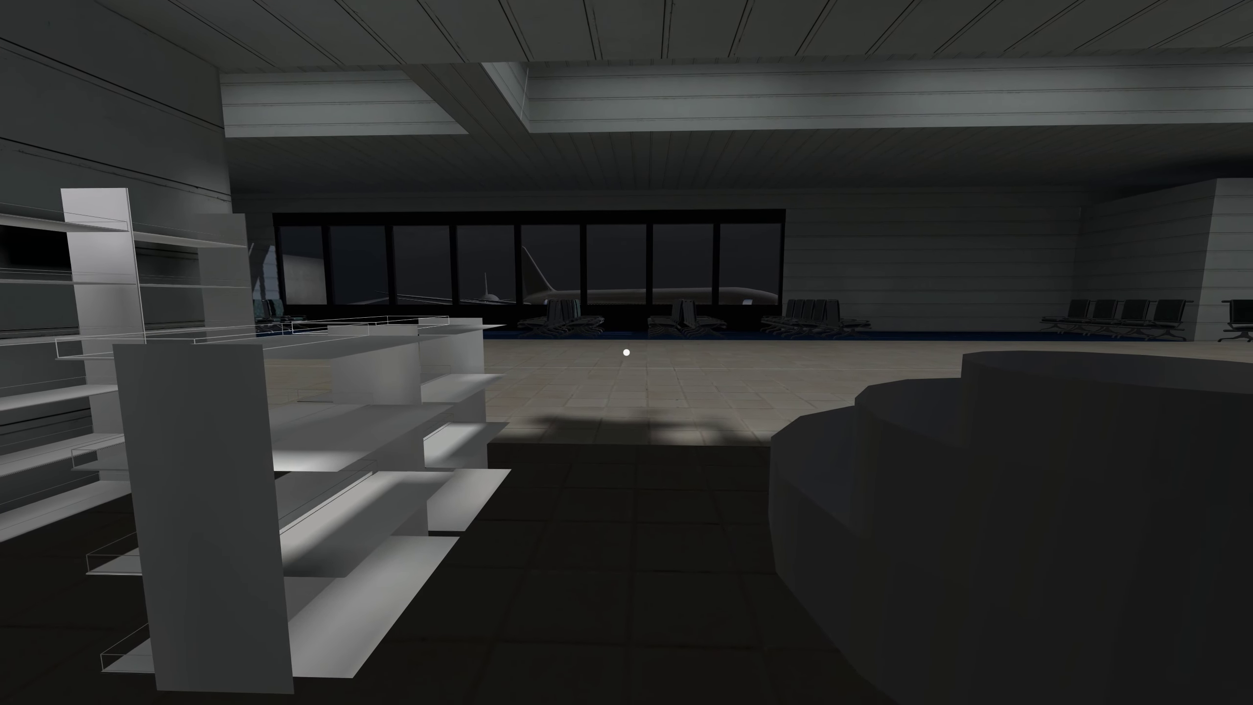
key(w)
key(w)
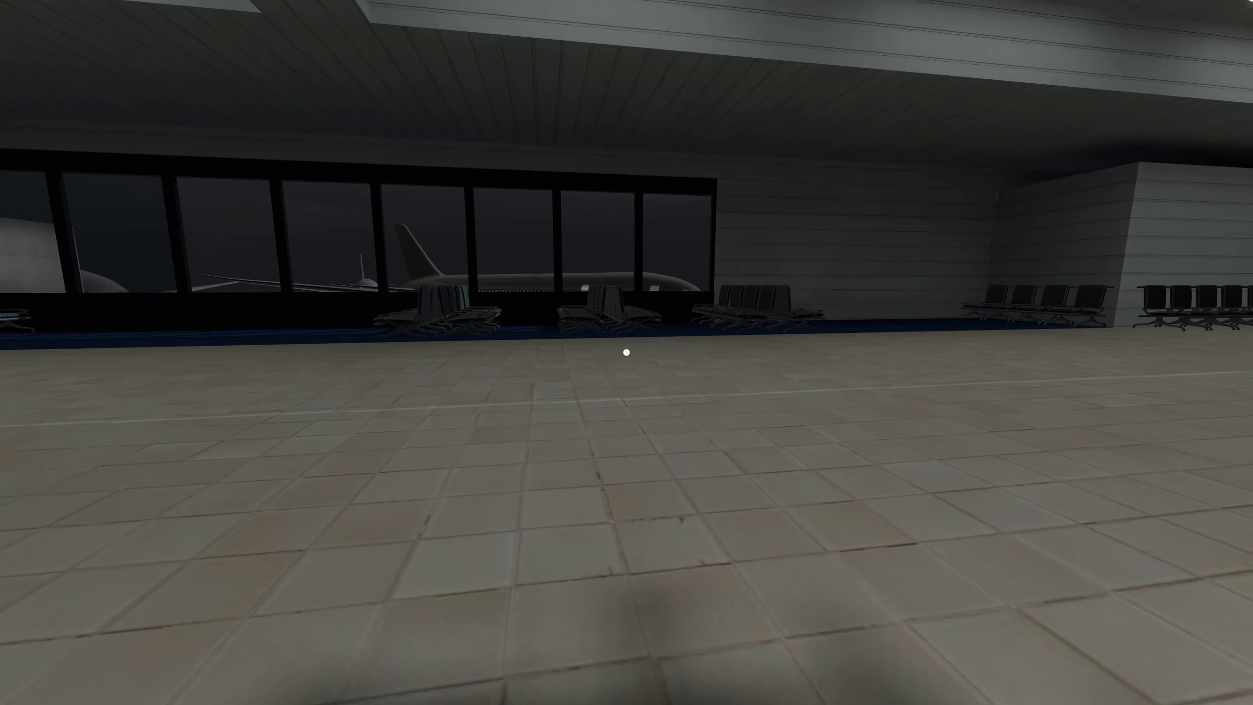
key(w)
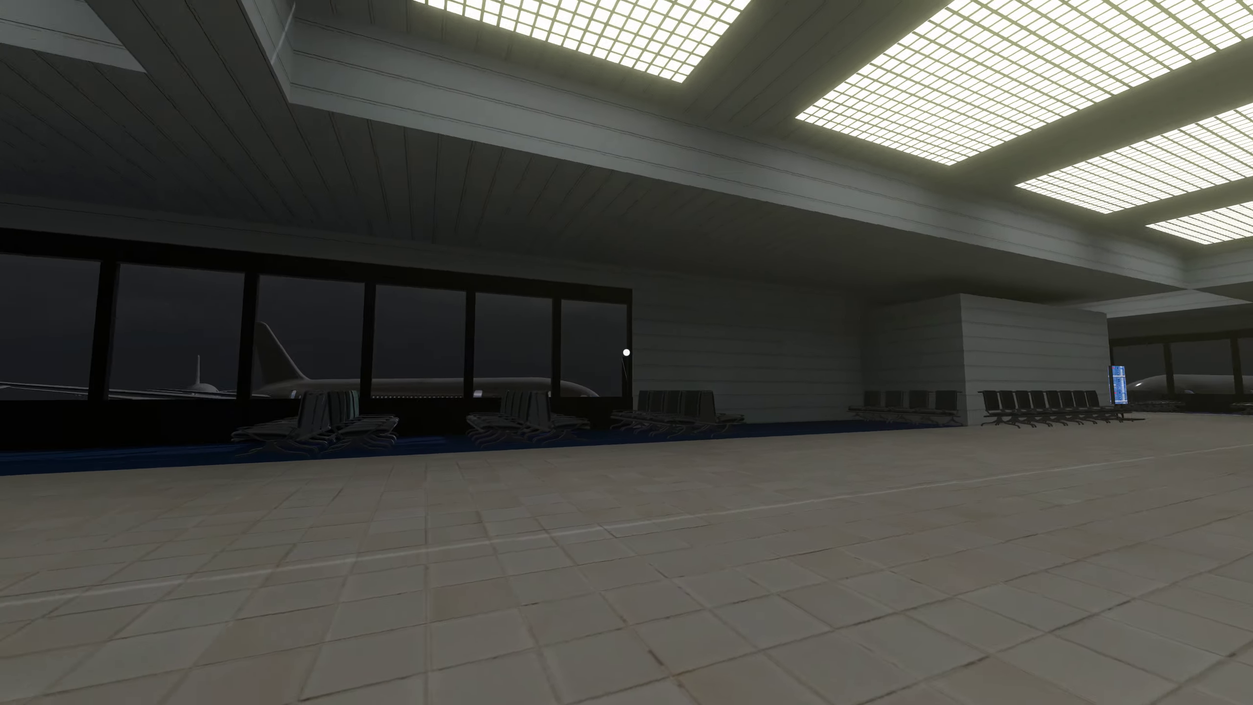
key(w)
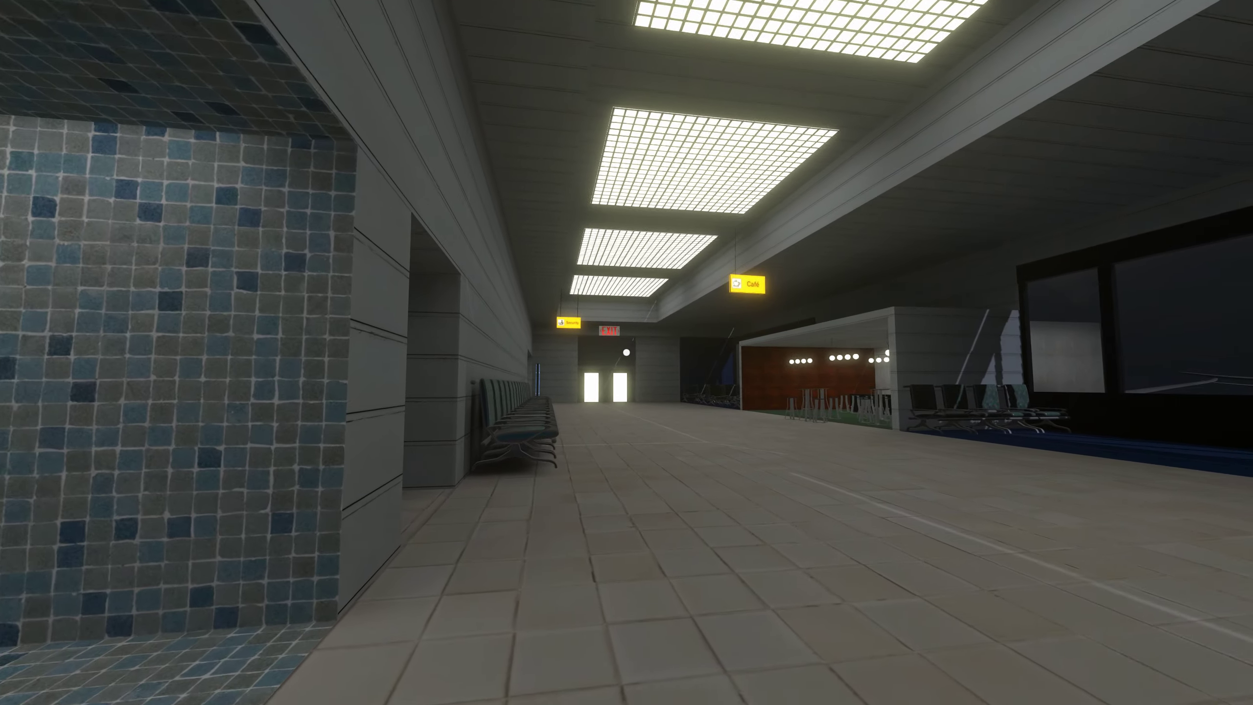
key(w)
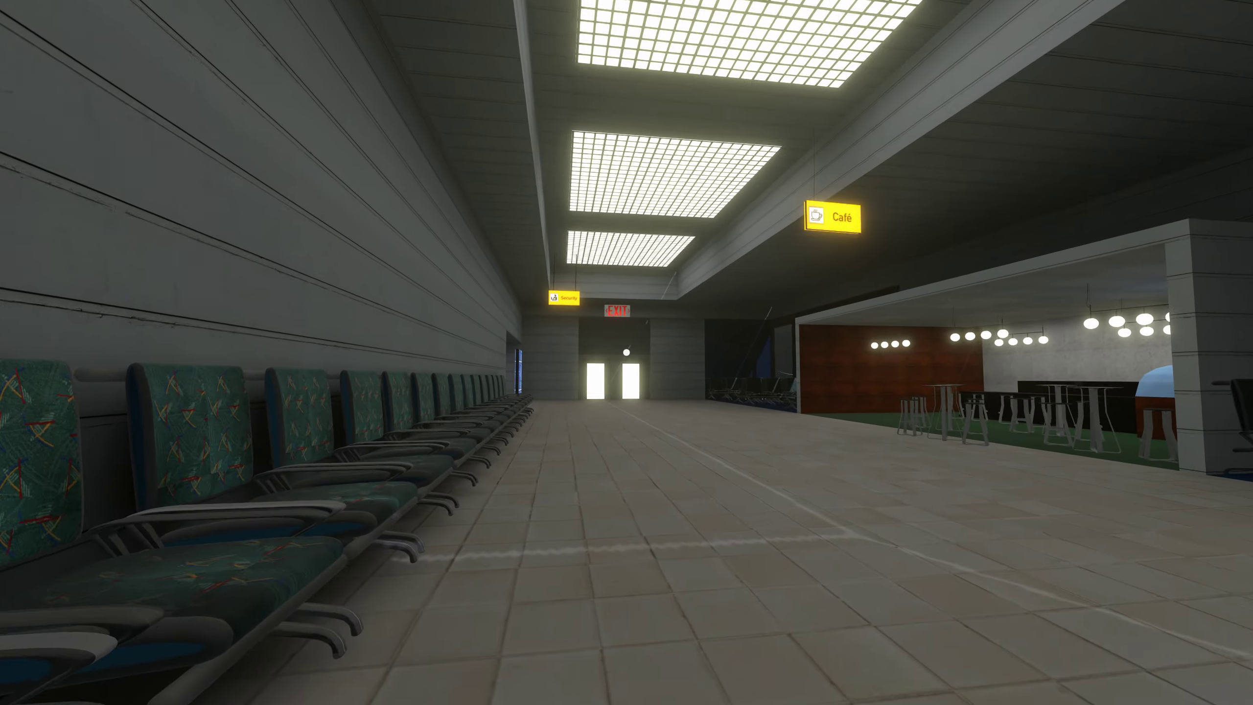
key(w)
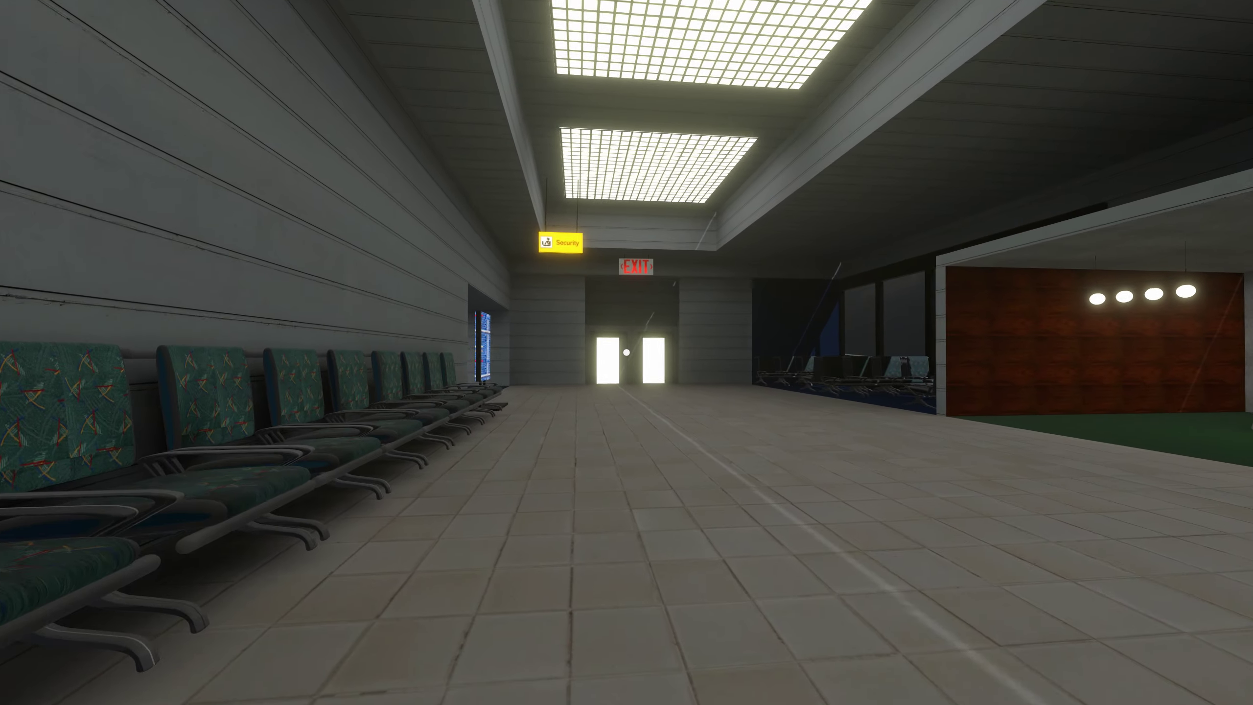
key(w)
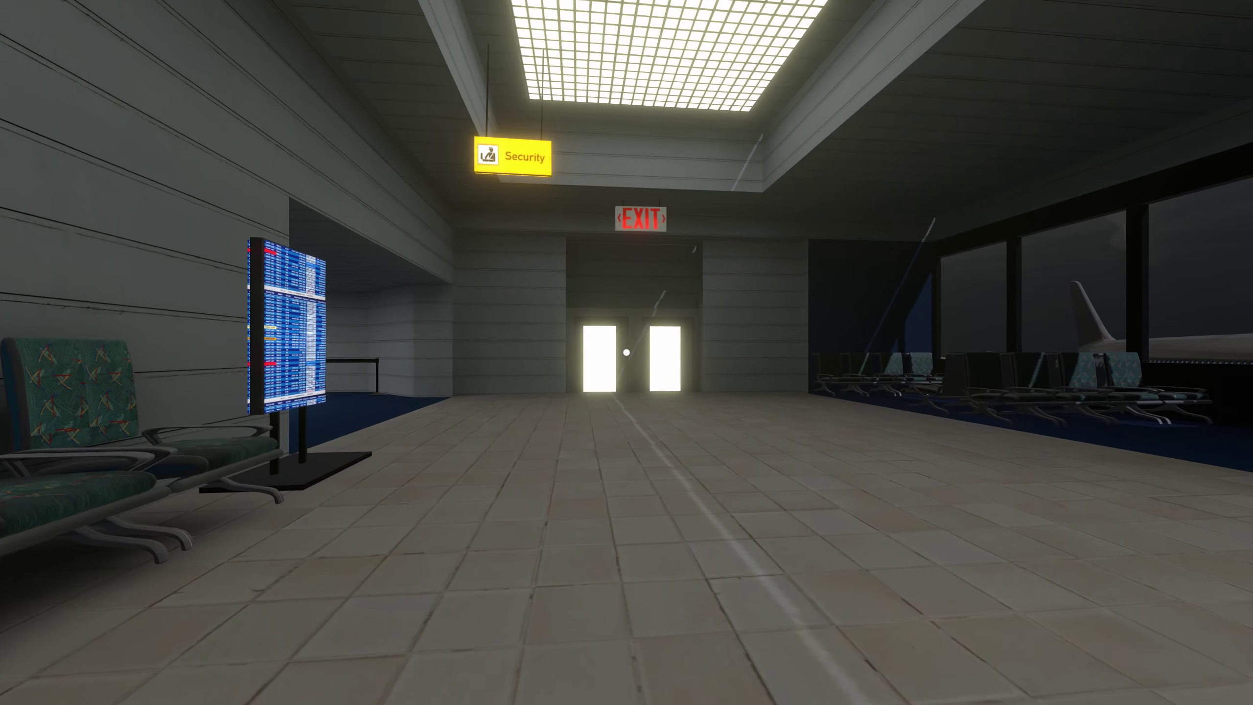
key(w)
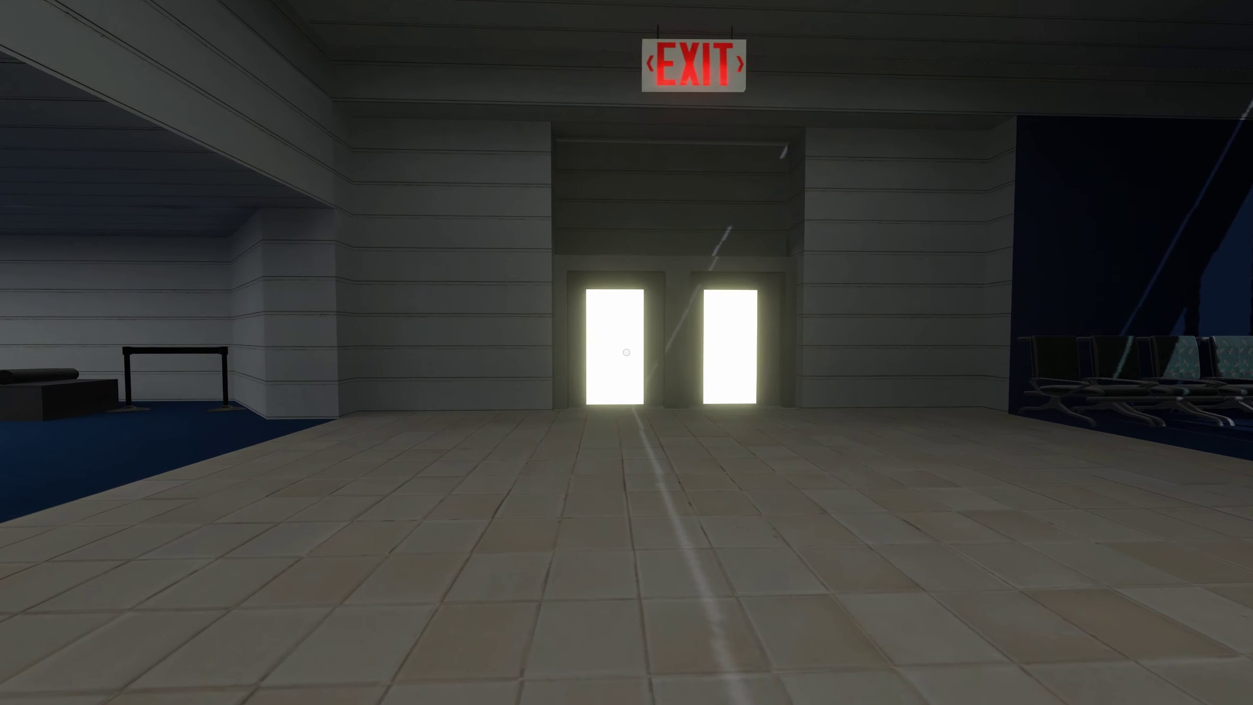